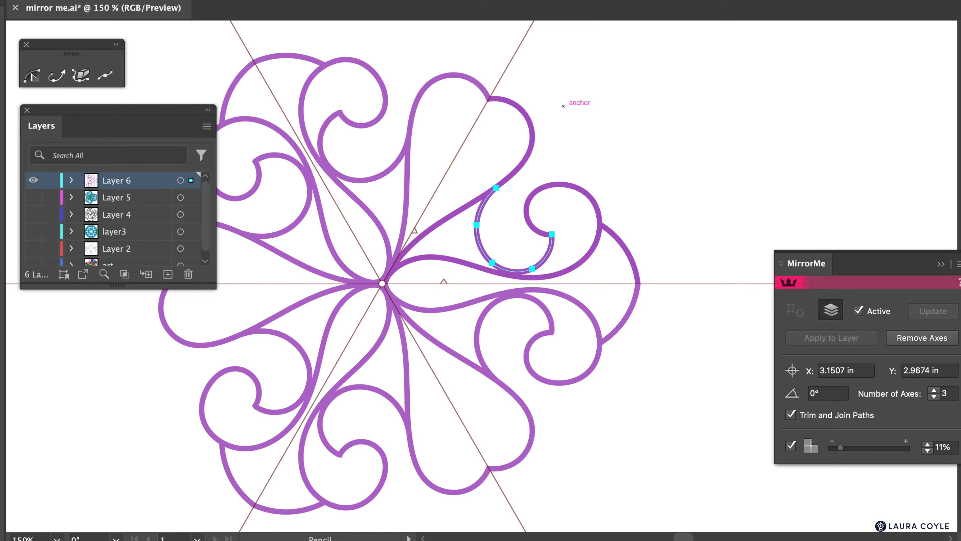
- Look through the MirrorMe plugin page on the Astute Graphics website
mouse_move(523, 163)
left_mouse_down()
mouse_move(639, 153)
mouse_move(587, 77)
mouse_move(633, 117)
mouse_move(637, 105)
left_mouse_up()
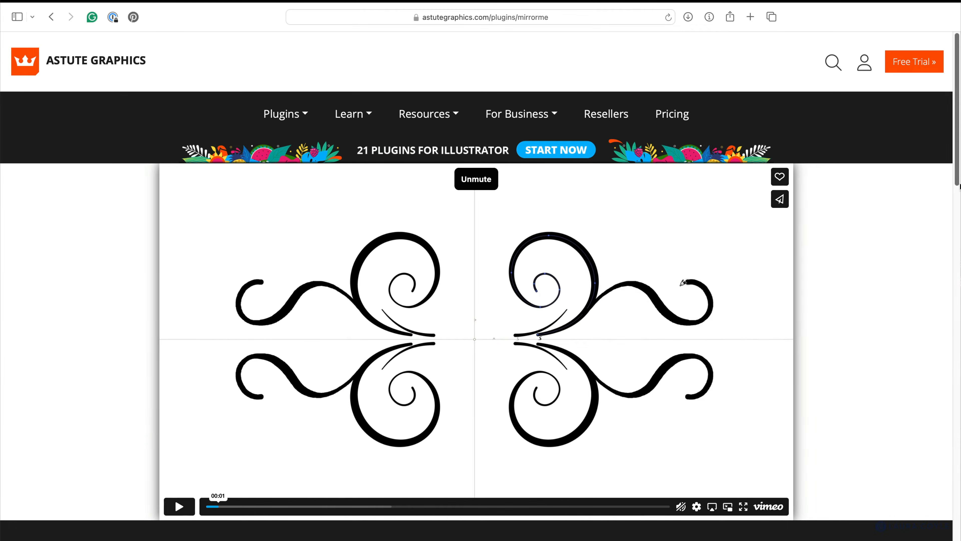
scroll(480, 303, "down", 5)
scroll(960, 209, "down", 3)
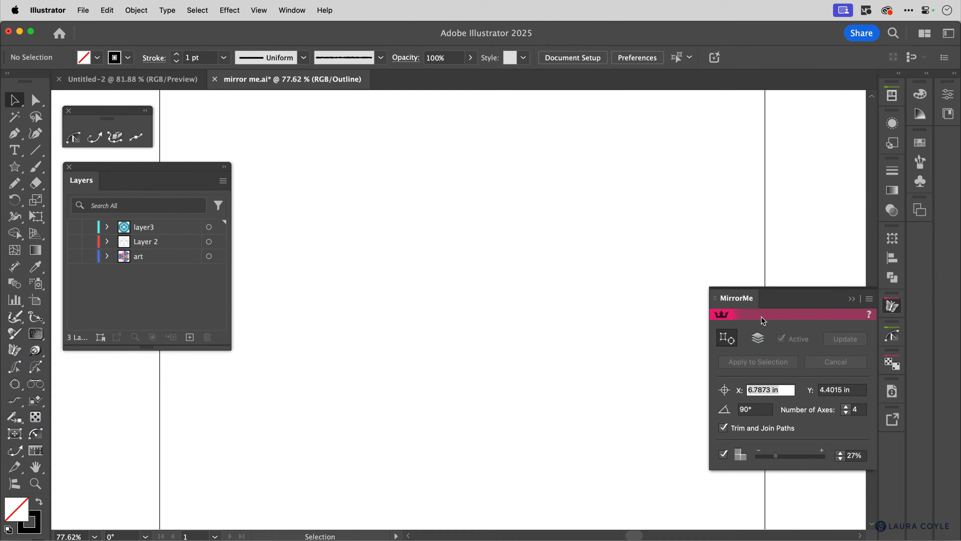
- Look up the MirrorMe panel among the installed Astute Graphics panels in Illustrator
left_click(296, 13)
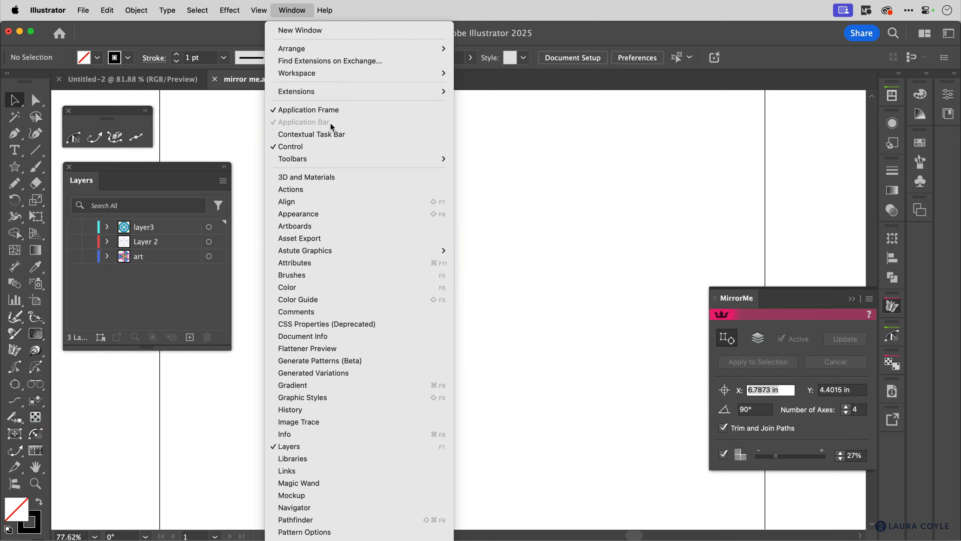
mouse_move(350, 254)
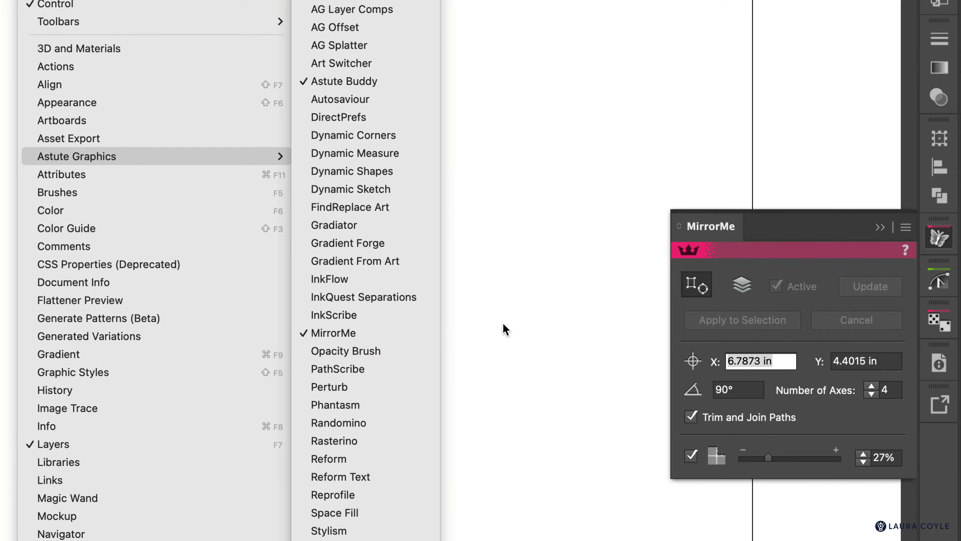
left_click(508, 329)
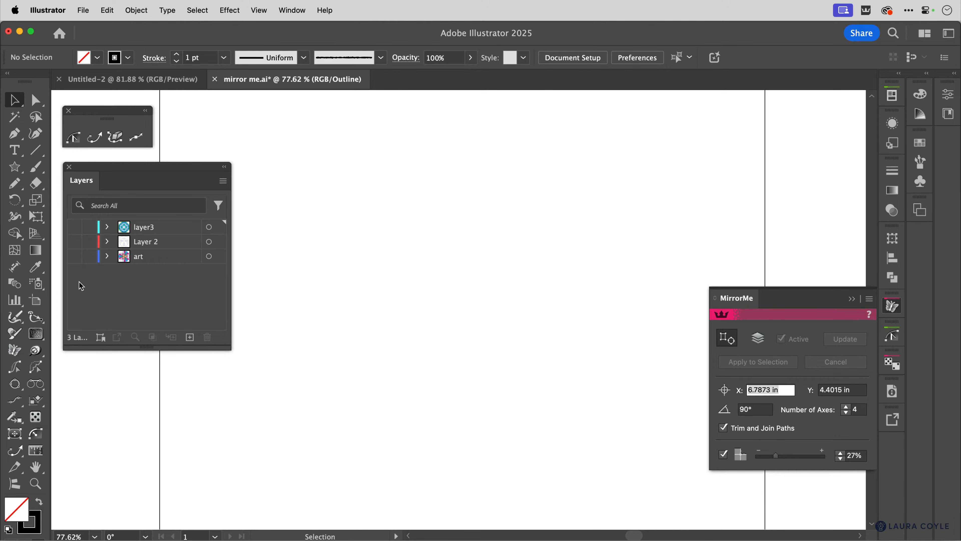
- Preview the artwork on the art, Layer 2 and layer3 layers one at a time, hiding each one again
left_click(75, 256)
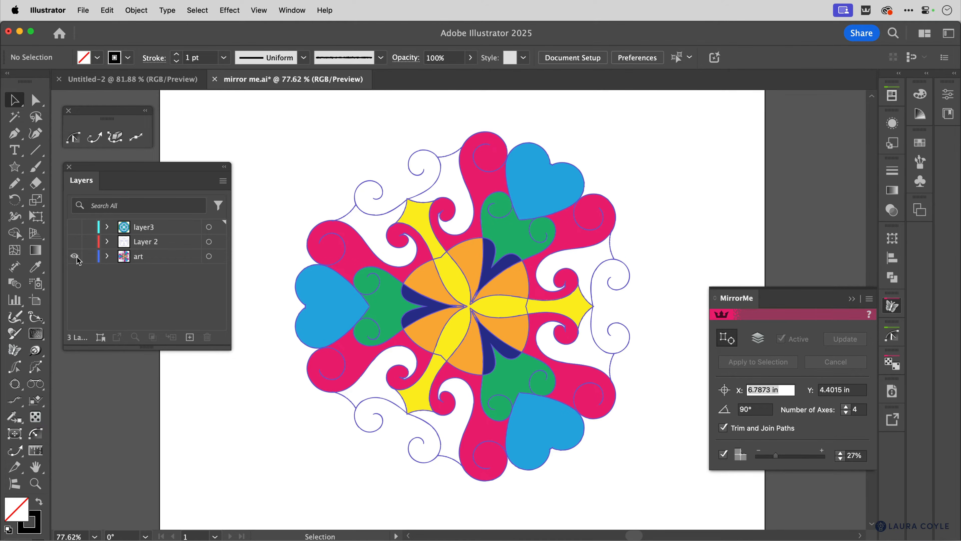
left_click(74, 257)
left_click(75, 242)
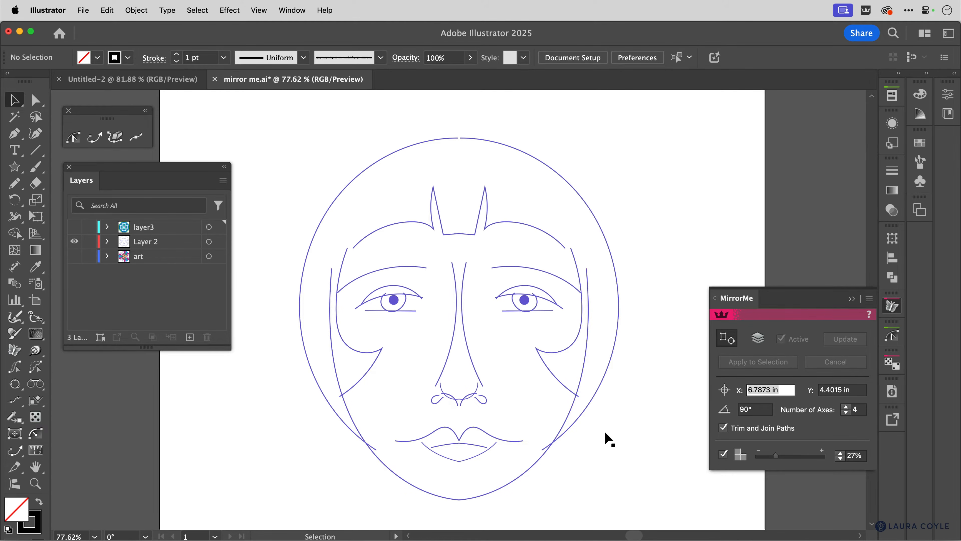
left_click(74, 241)
left_click(75, 227)
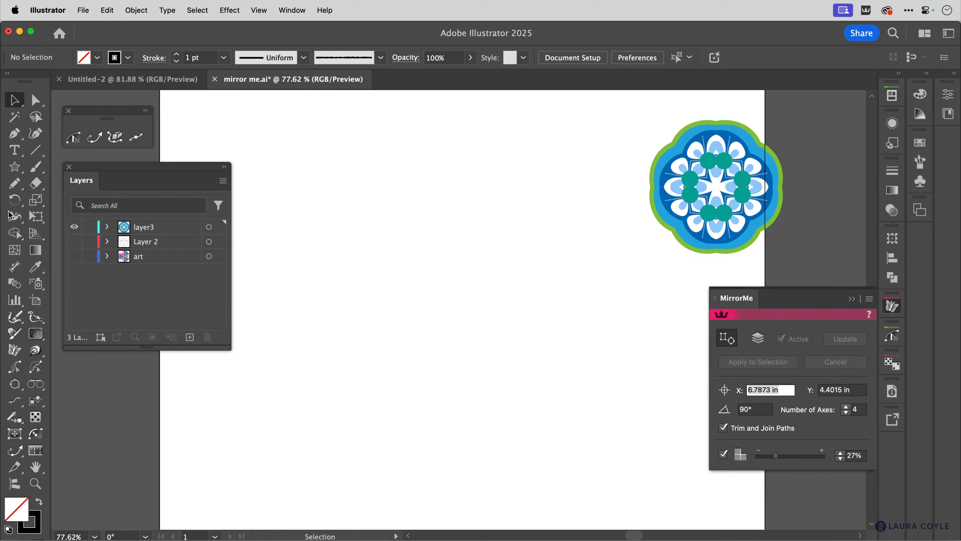
left_click(76, 228)
key("super+y")
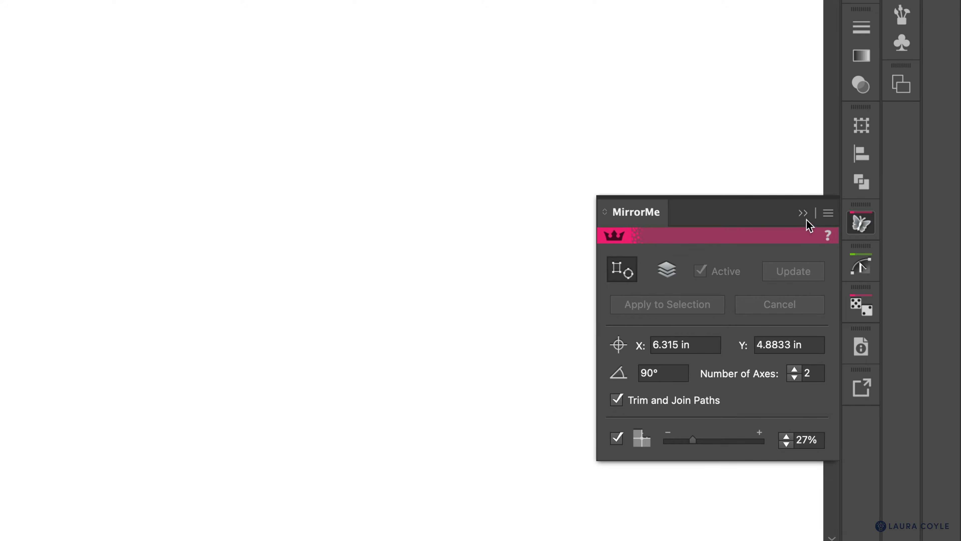
- Reduce the MirrorMe panel to its compact form and expand it again
left_click(827, 213)
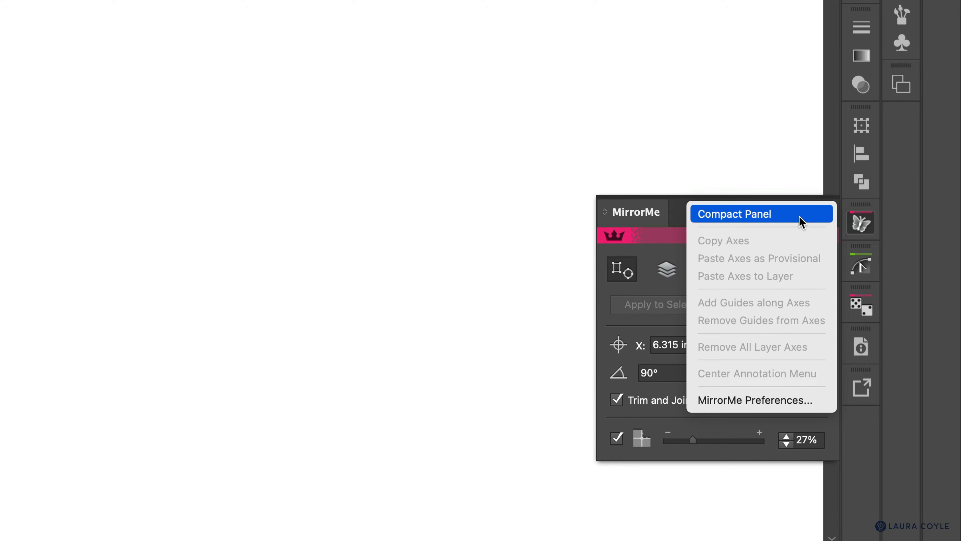
left_click(774, 222)
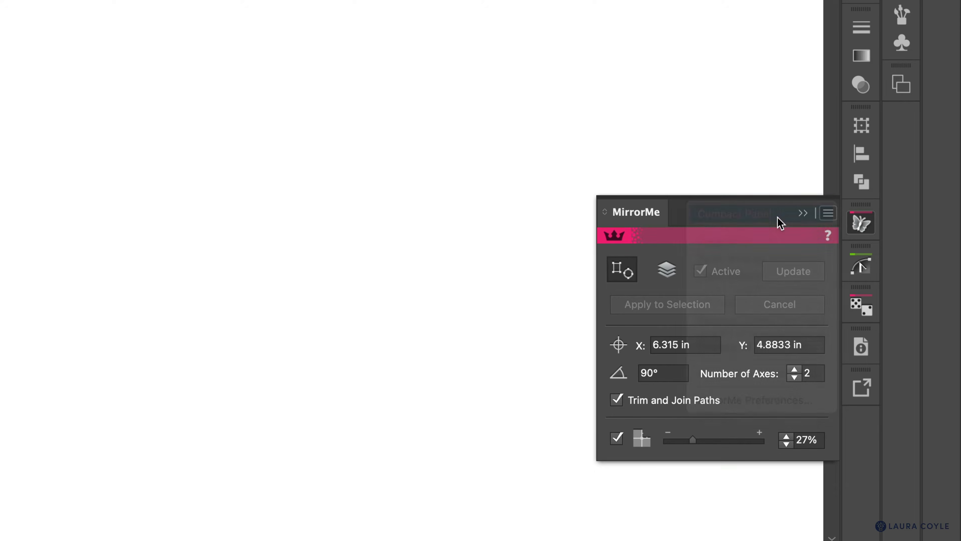
left_click(828, 215)
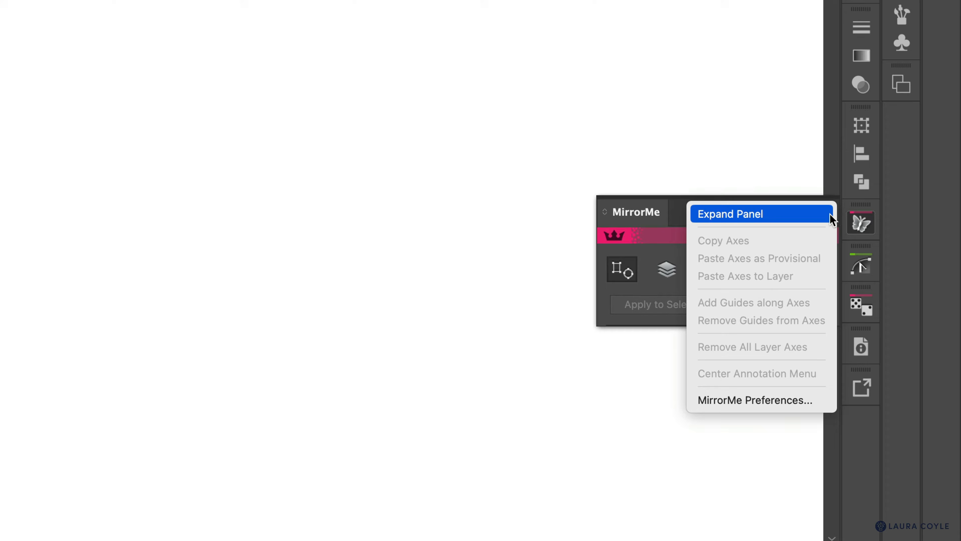
left_click(804, 217)
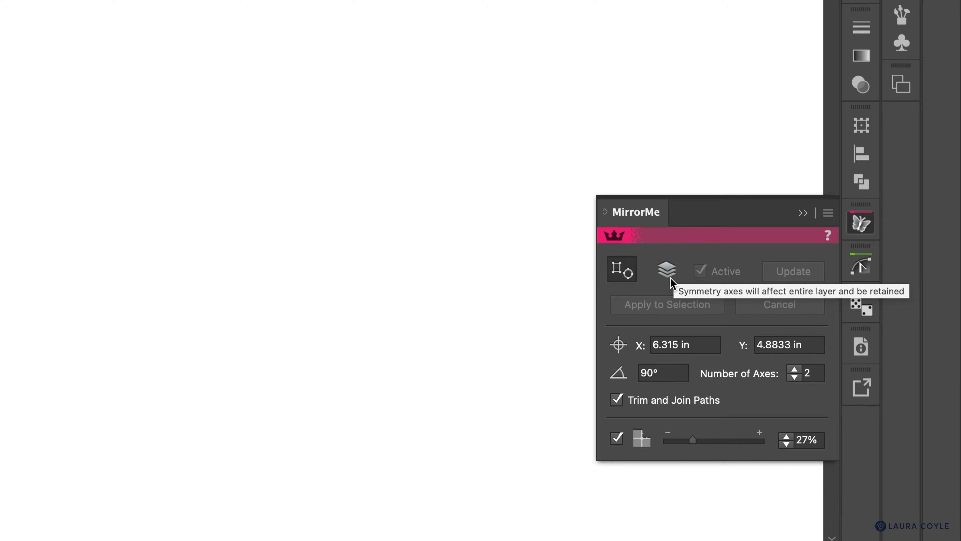
- Switch MirrorMe to layer symmetry and back to selection symmetry
left_click(668, 270)
left_click(616, 273)
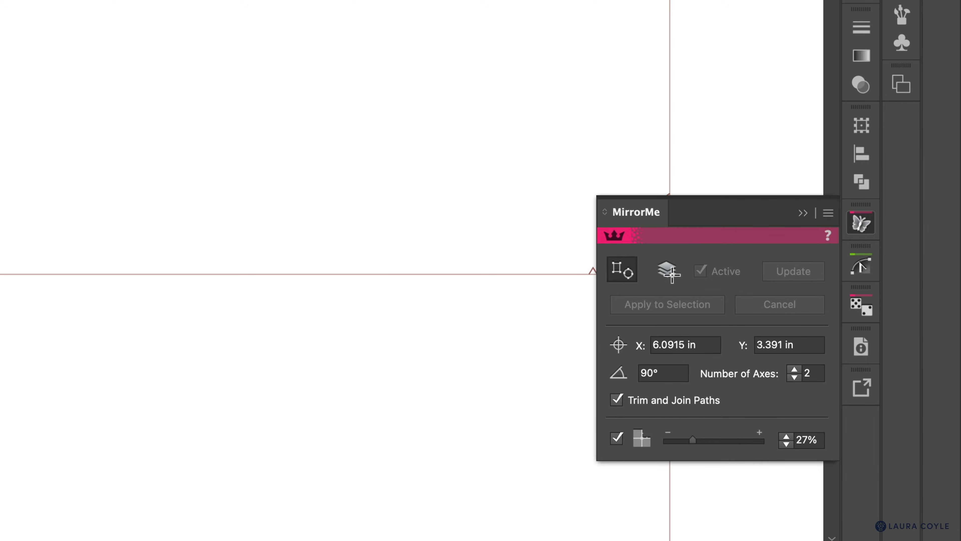
left_click(672, 275)
left_click(624, 271)
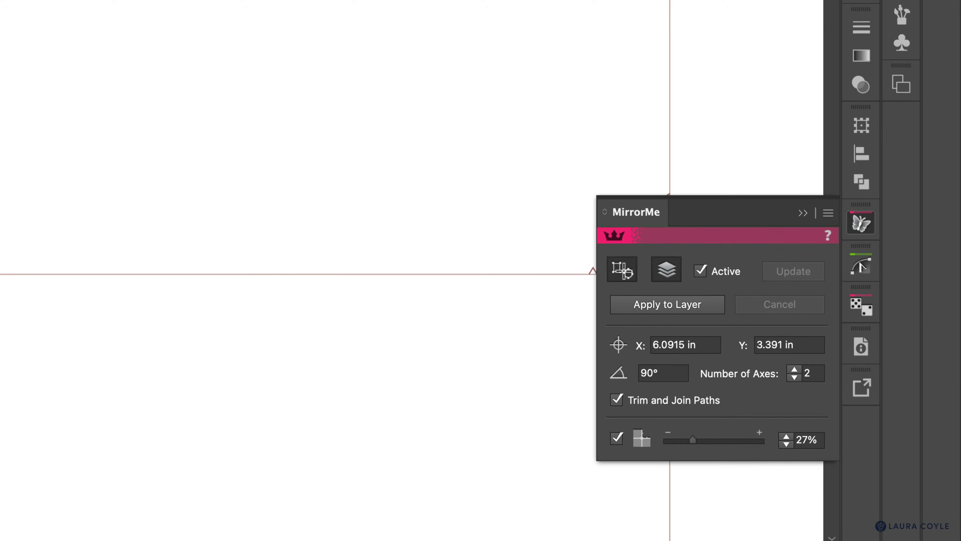
- Try four and three symmetry axes on the empty artboard, return to two, and leave the MirrorMe tool
left_click_drag(530, 235, 569, 242)
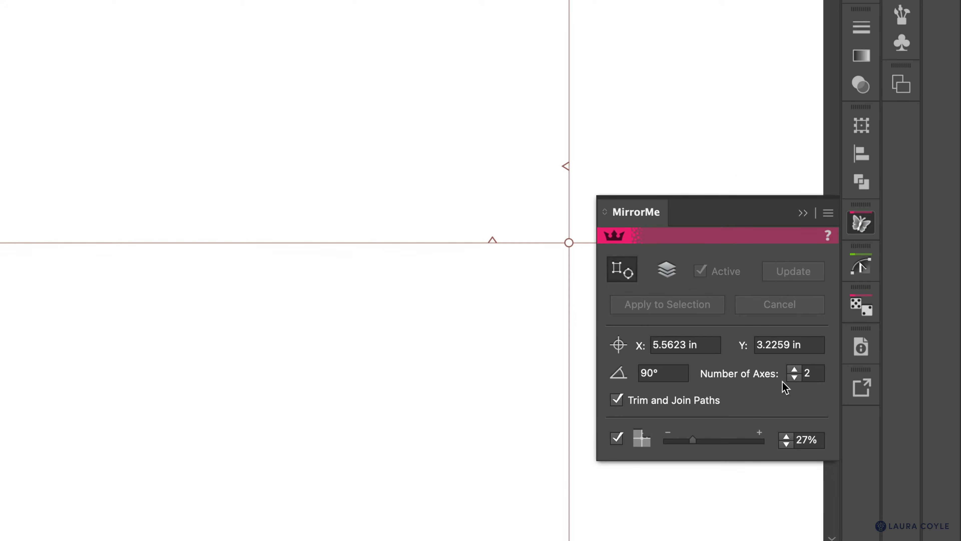
left_click(794, 369)
left_click(794, 369)
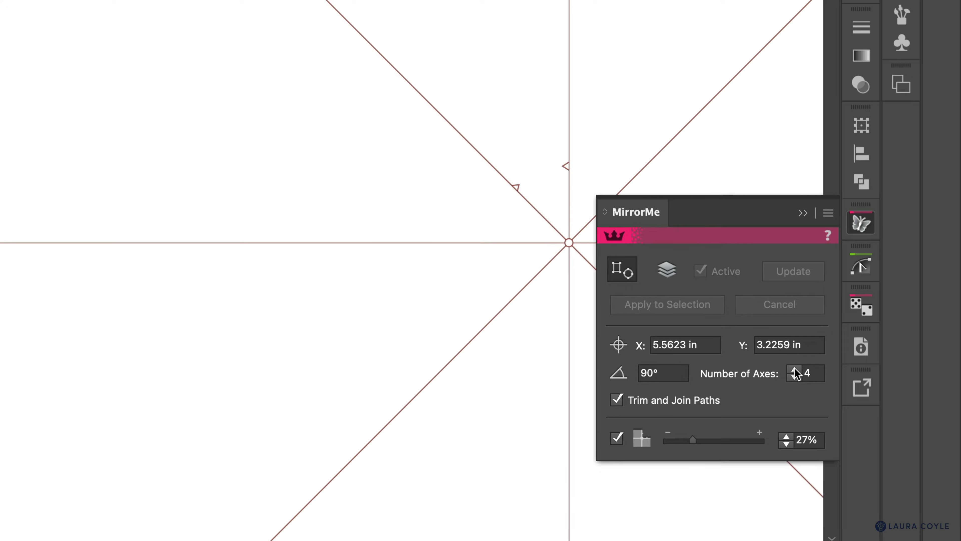
left_click(795, 377)
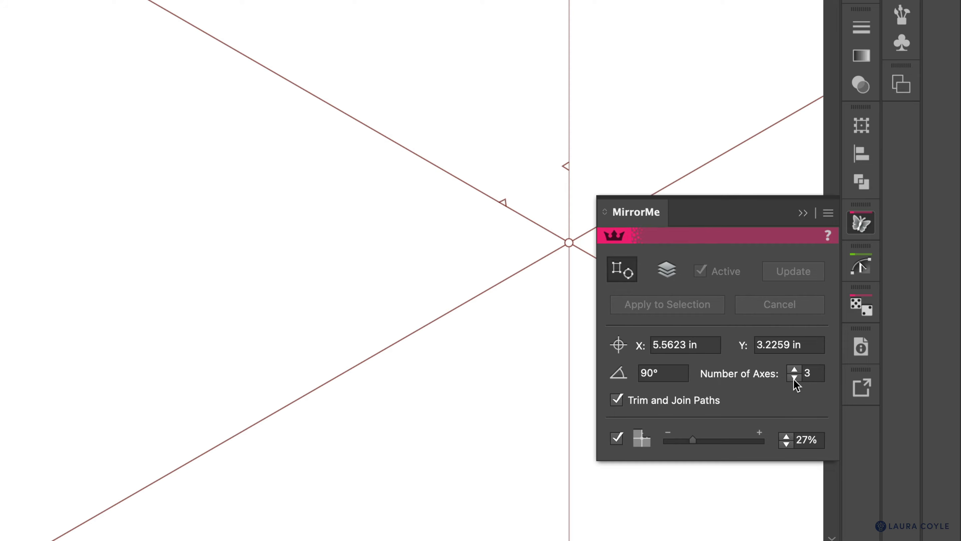
left_click(795, 378)
left_click_drag(569, 242, 237, 194)
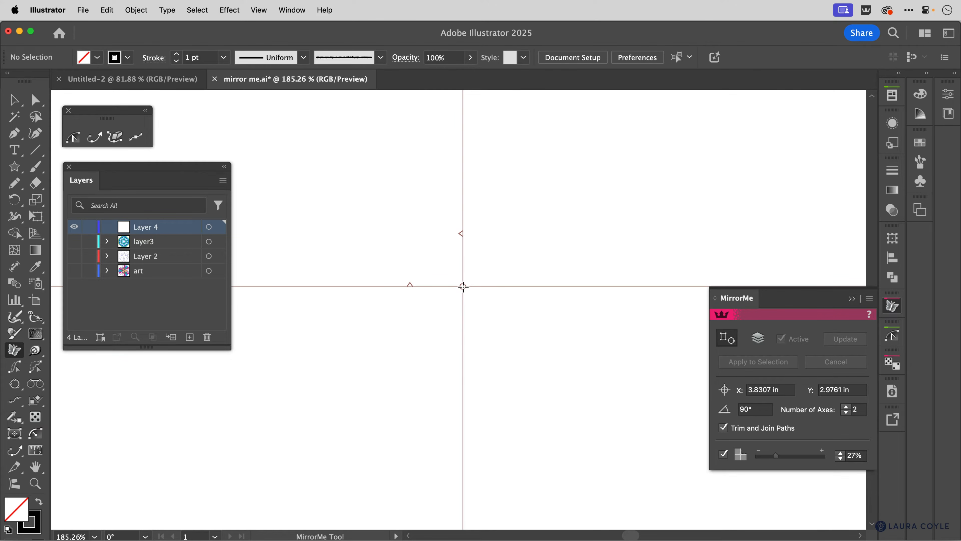
key("v")
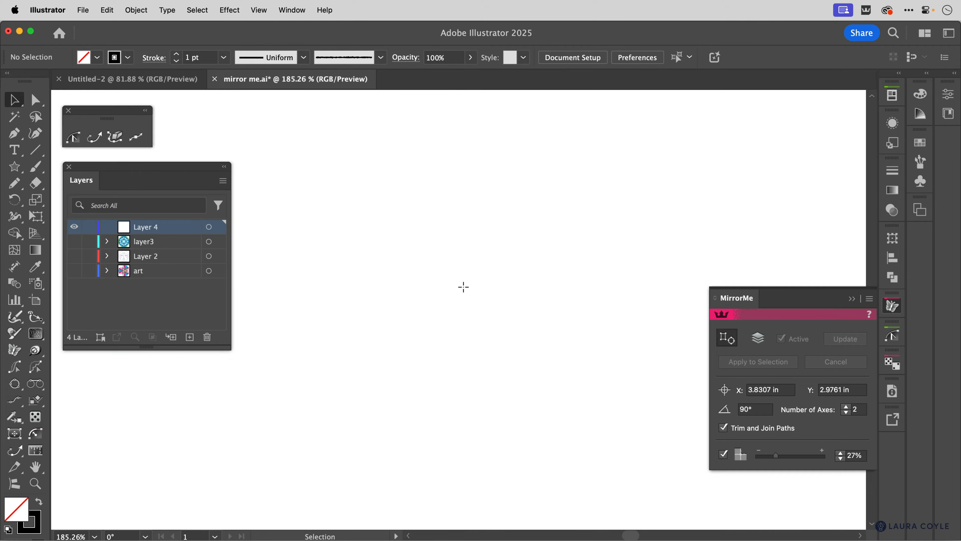
- Draw a five-pointed star on Layer 4 and start MirrorMe in selection mode on it
left_click(20, 168)
left_click_drag(344, 246, 393, 315)
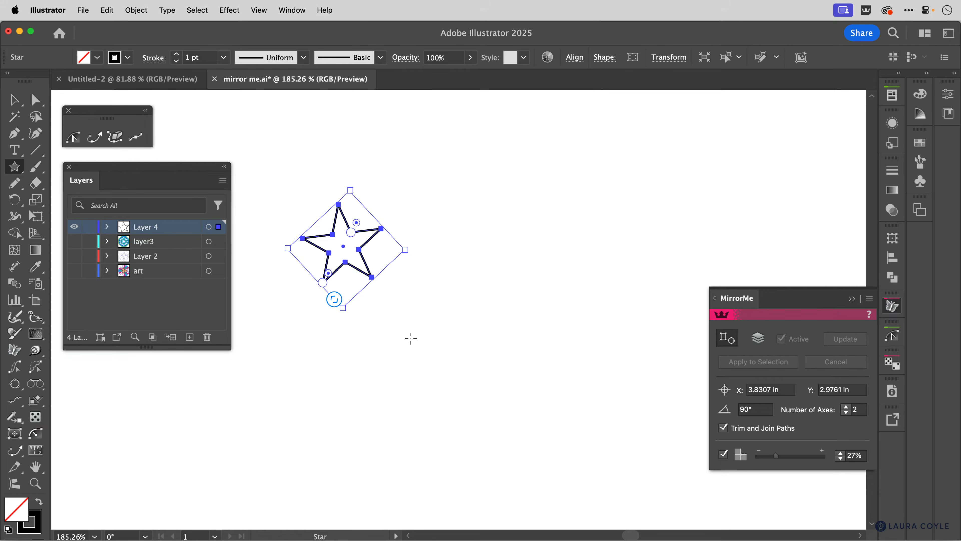
left_click(726, 339)
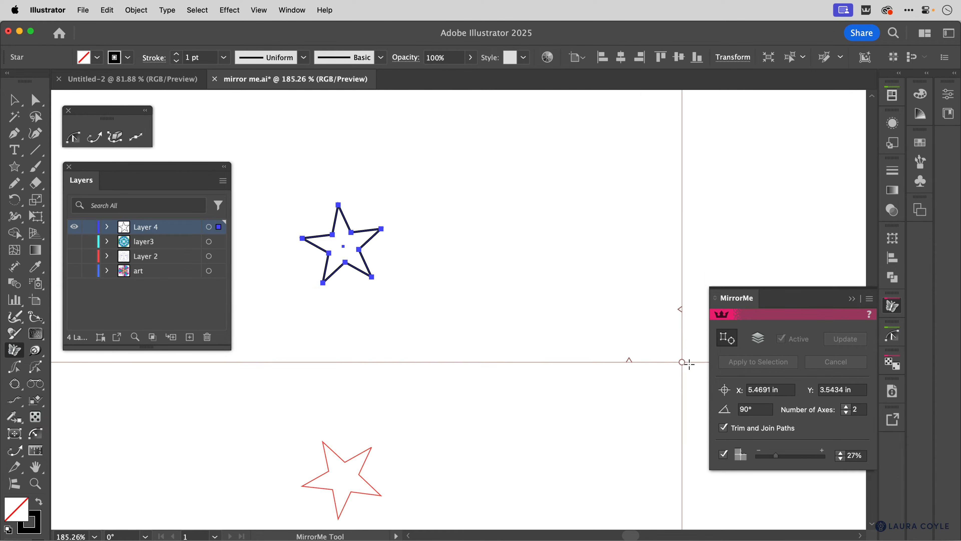
- Try three and four symmetry axes for the star and set the number back to two
left_click(846, 407)
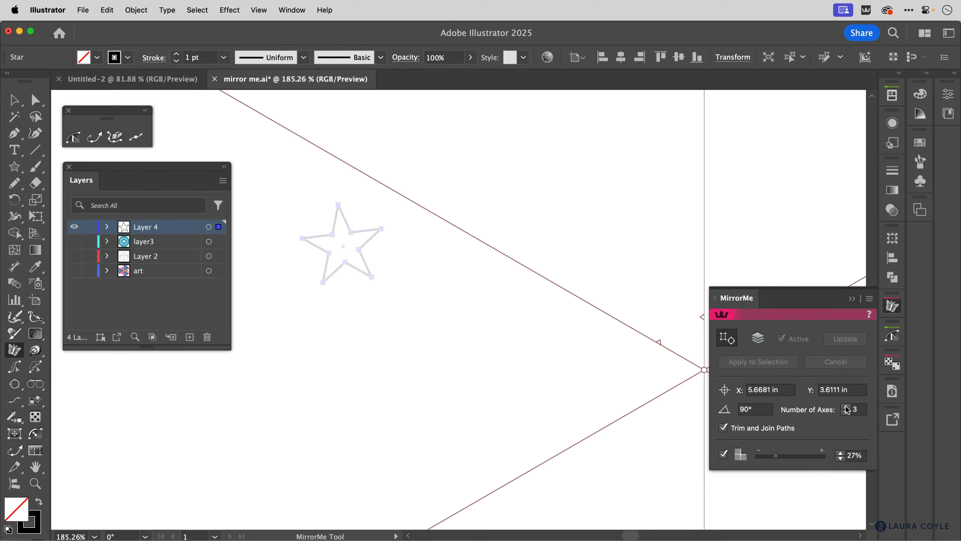
left_click(846, 407)
left_click(846, 412)
left_click(846, 413)
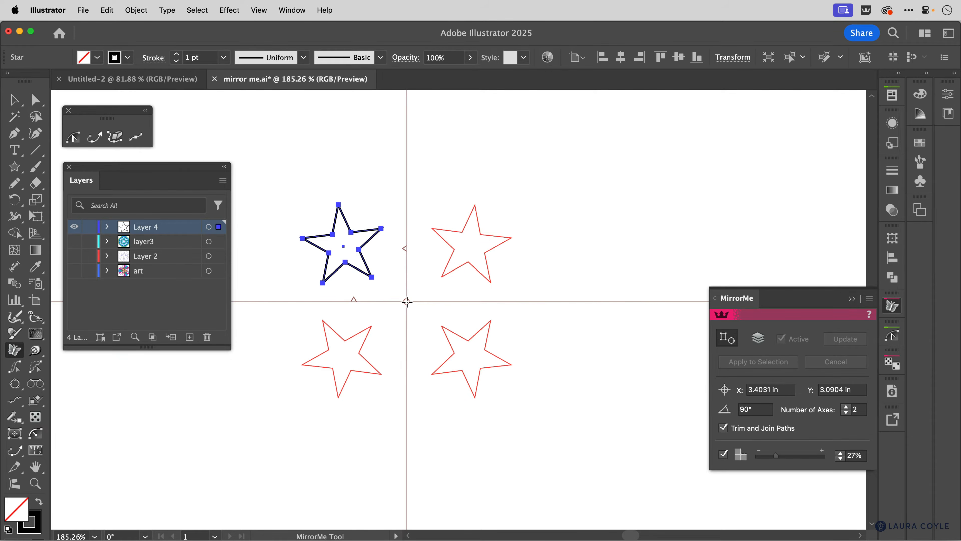
- Preview the star's reflections with three, four, five or more axes, returning to two axes
key("bracketright")
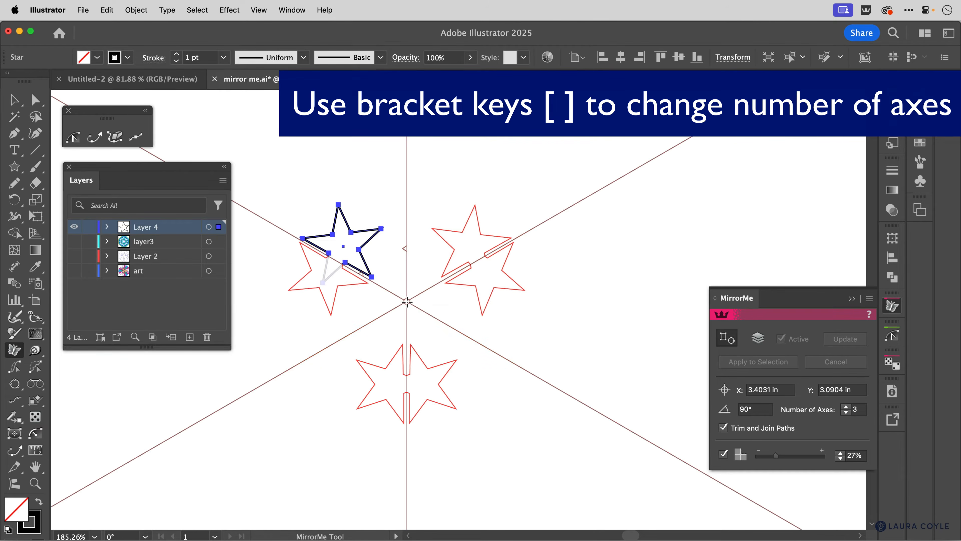
key("bracketright")
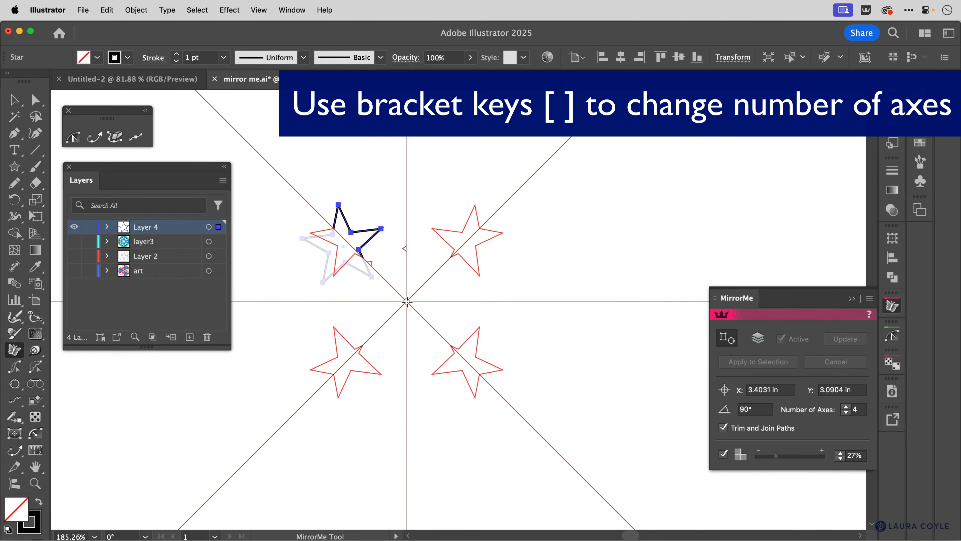
key("bracketright")
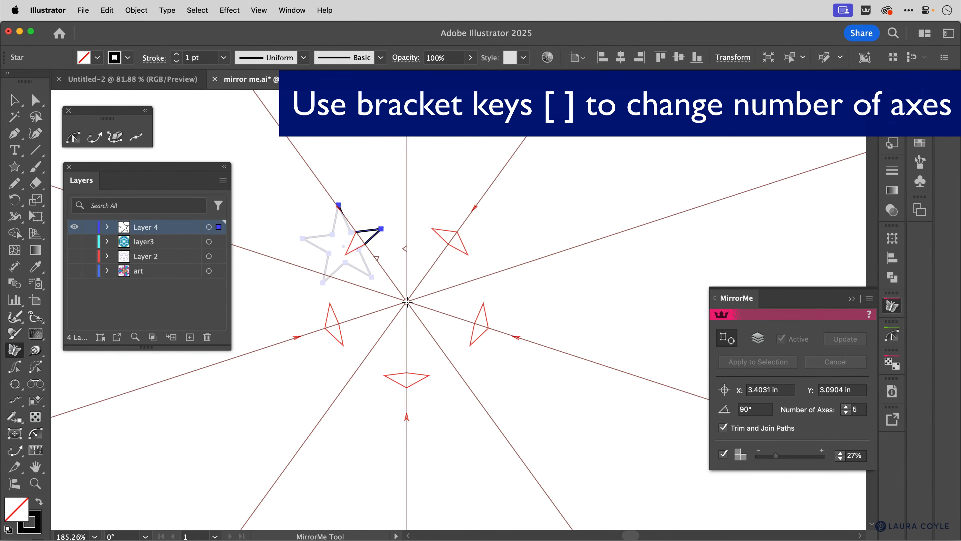
key("bracketright")
key("bracketleft")
key("bracketleft")
key("bracketleft")
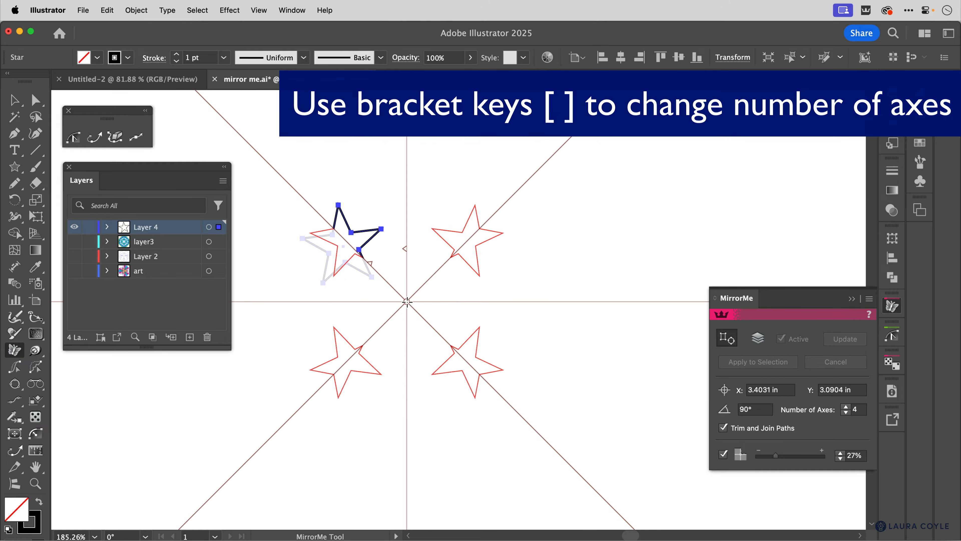
key("bracketleft")
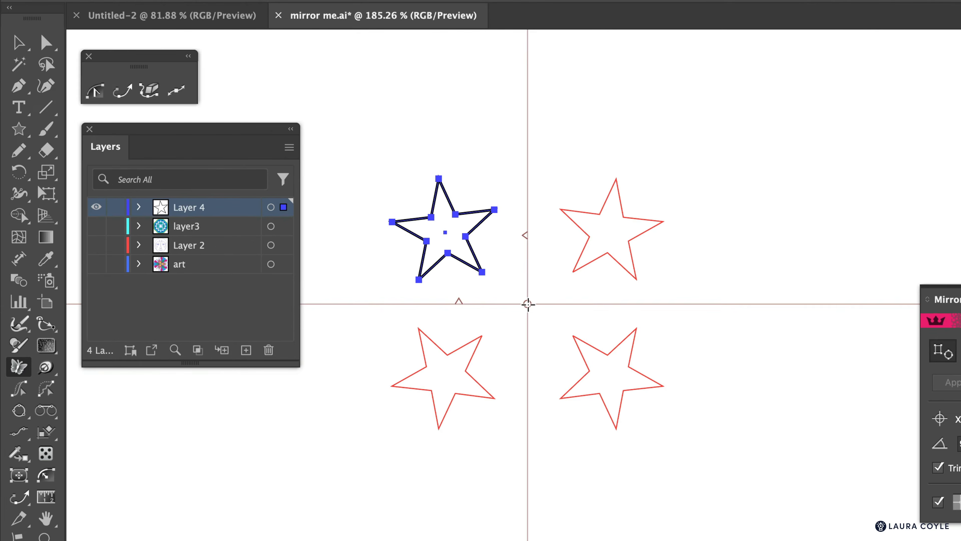
- Place the origin of the two axes at the star's lower-right tip and apply the mirroring to the selection
left_click_drag(406, 302, 410, 300)
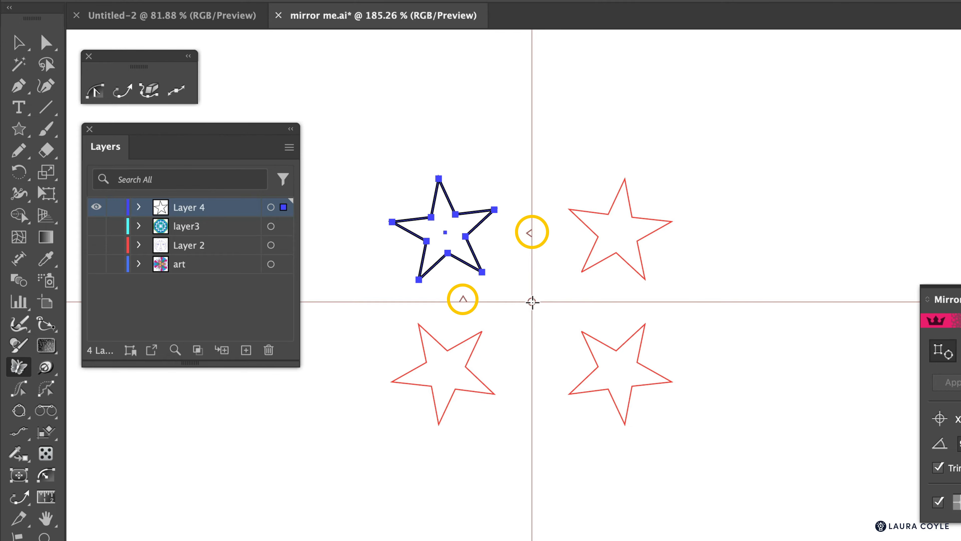
mouse_move(533, 302)
left_mouse_down()
mouse_move(534, 291)
mouse_move(435, 215)
mouse_move(474, 303)
mouse_move(444, 259)
mouse_move(508, 262)
mouse_move(511, 301)
mouse_move(529, 295)
left_mouse_up()
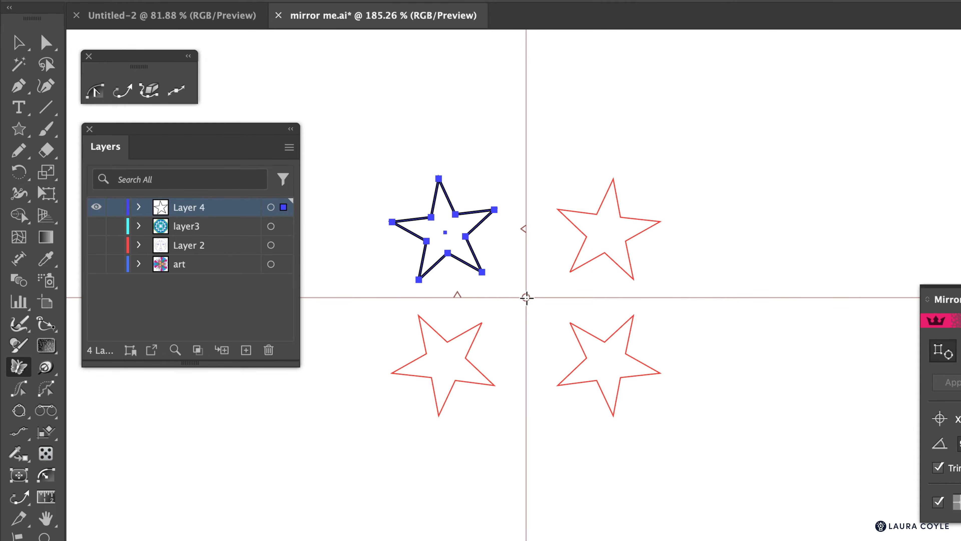
left_click_drag(527, 298, 489, 269)
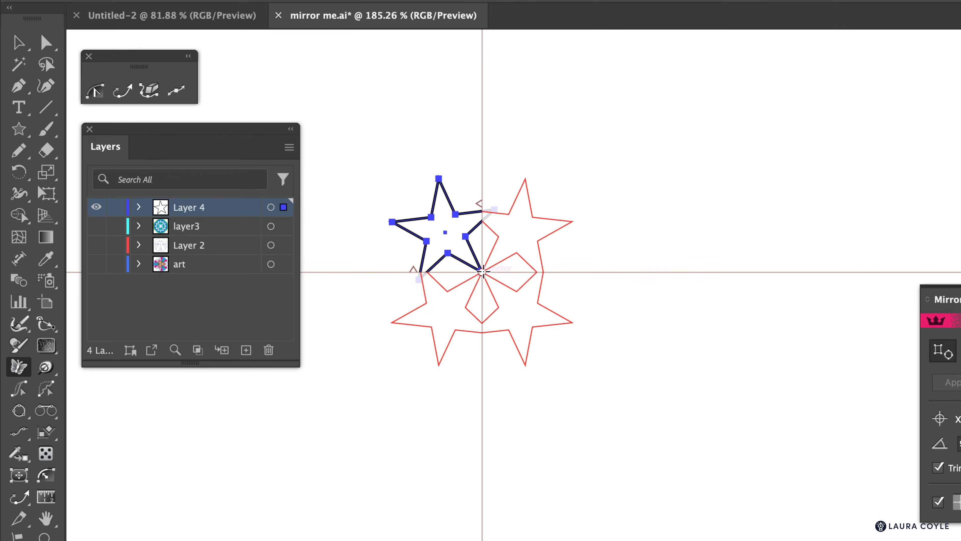
left_click_drag(483, 272, 483, 271)
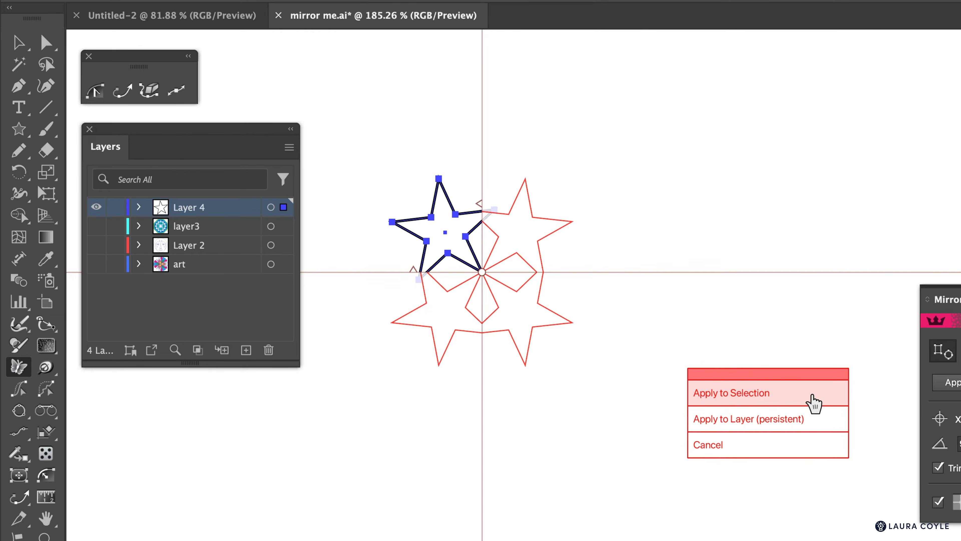
left_click(804, 400)
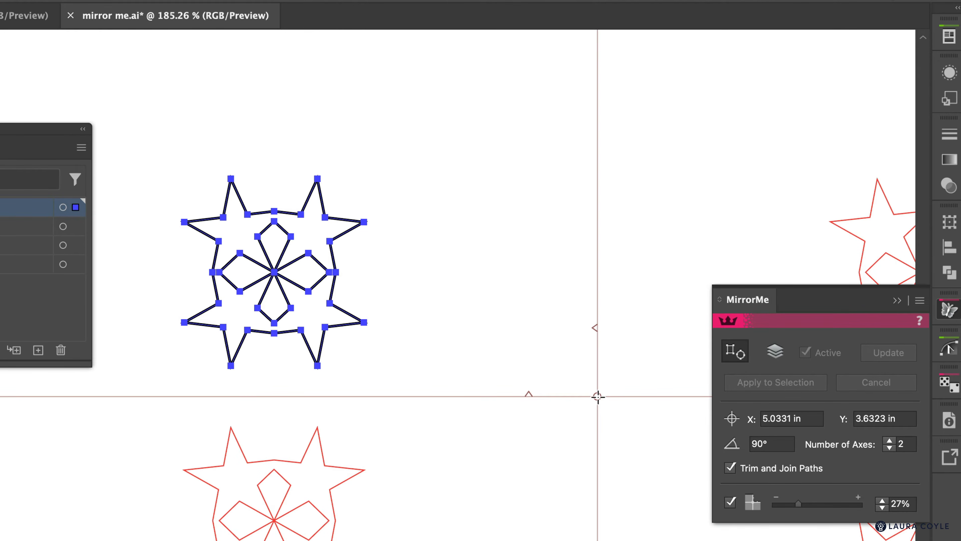
- Try the origin of the two axes at several positions beside the mirrored star, then leave MirrorMe without applying and deselect the design
left_click_drag(598, 397, 437, 397)
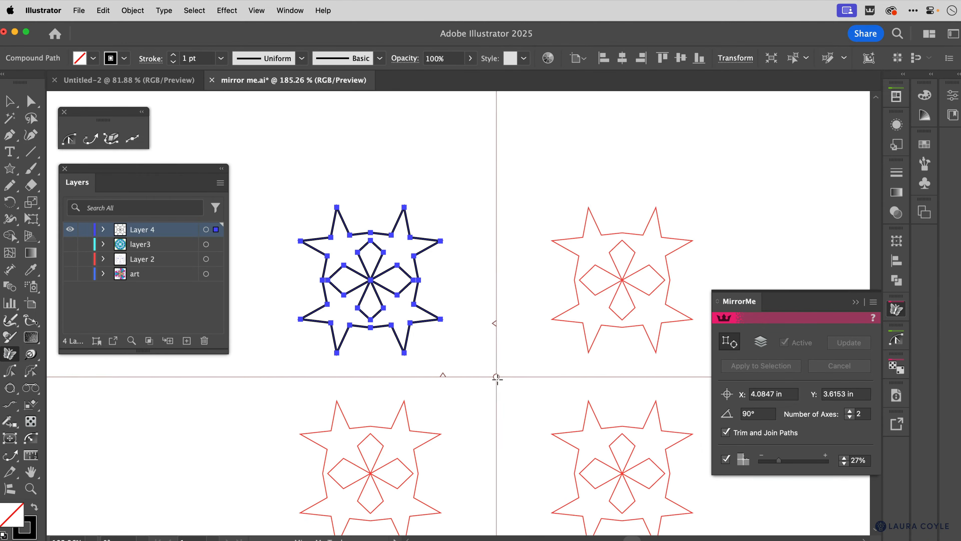
left_click_drag(497, 378, 469, 363)
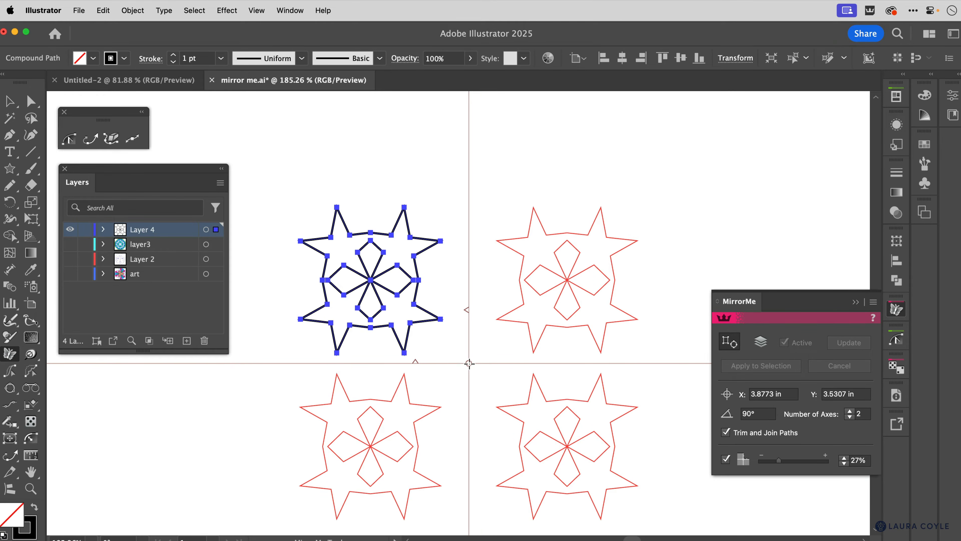
mouse_move(469, 363)
left_mouse_down()
mouse_move(519, 369)
mouse_move(537, 327)
mouse_move(472, 359)
mouse_move(496, 358)
mouse_move(489, 350)
mouse_move(478, 366)
left_mouse_up()
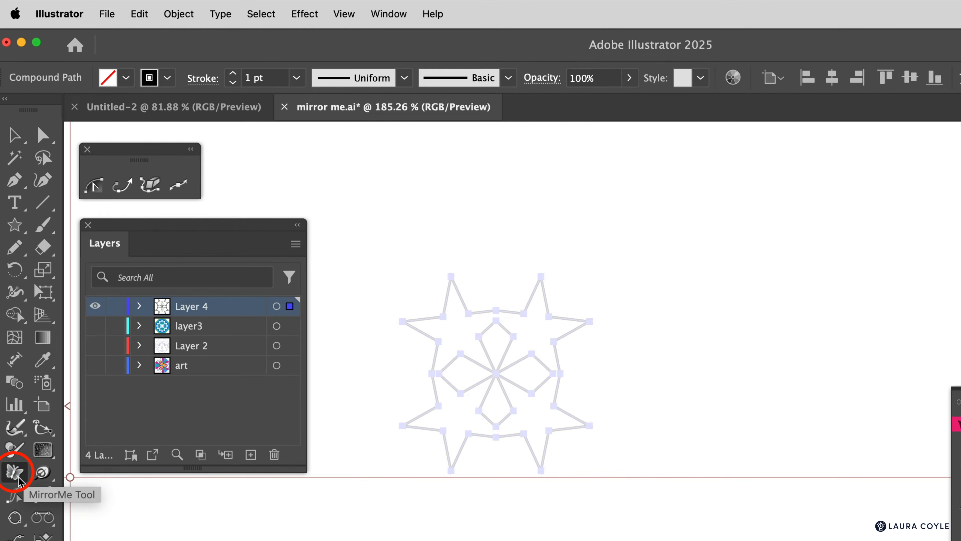
left_click(12, 132)
left_click(714, 365)
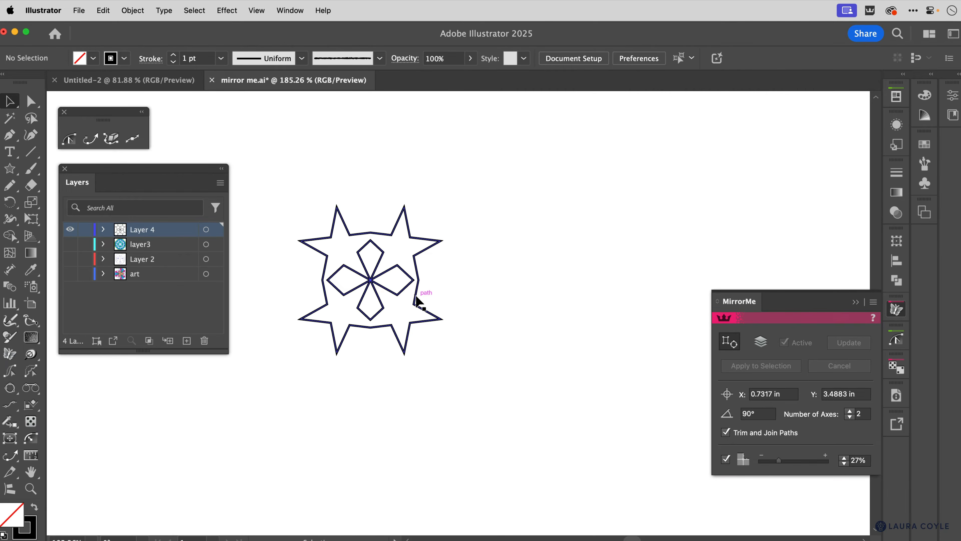
- Try pulling the right-middle anchor point of the star's outer outline outward with Direct Selection, and undo the change
left_click_drag(555, 395, 588, 400)
left_click_drag(440, 306, 597, 394)
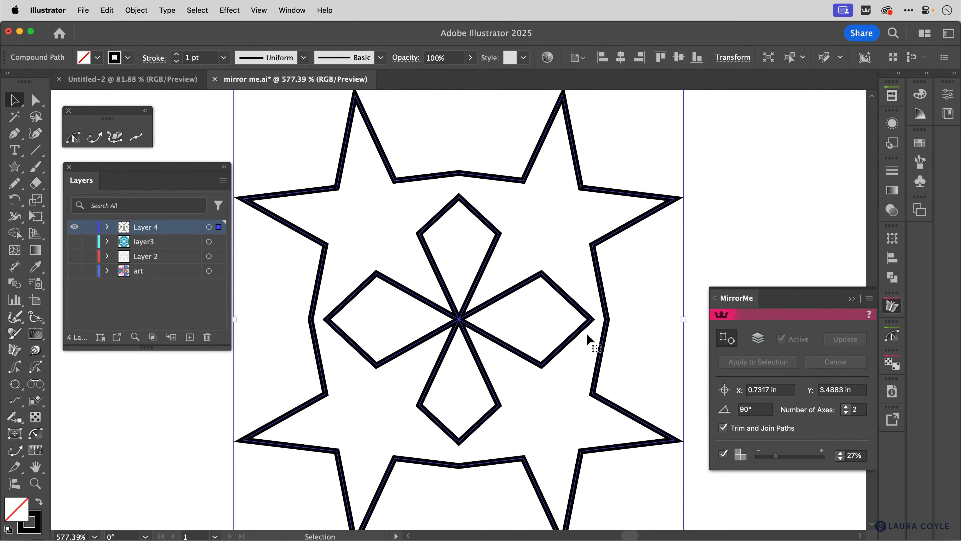
key("a")
left_click(633, 333)
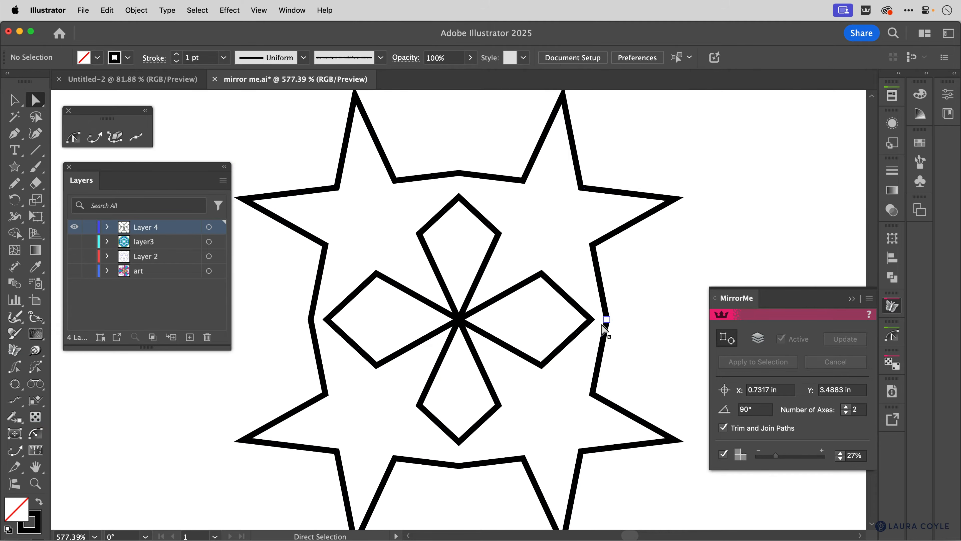
left_click_drag(608, 319, 662, 321)
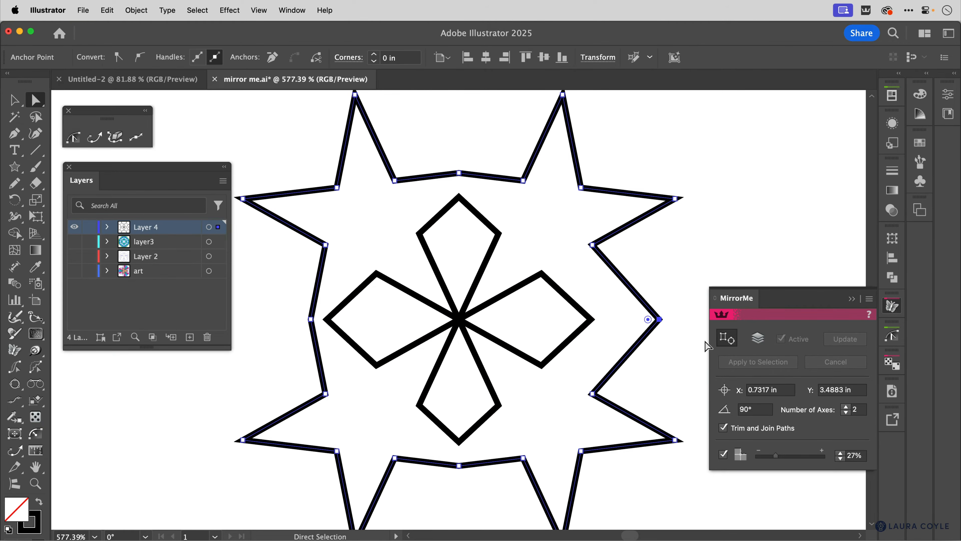
key("super+z")
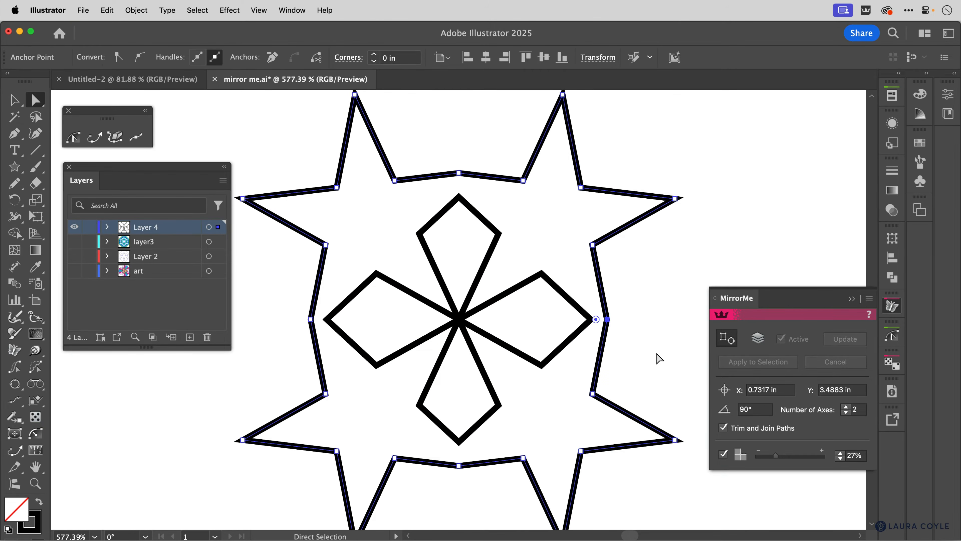
- Swap the fill and stroke of the star's outer outline and deselect it
key("shift+x")
left_click(645, 355)
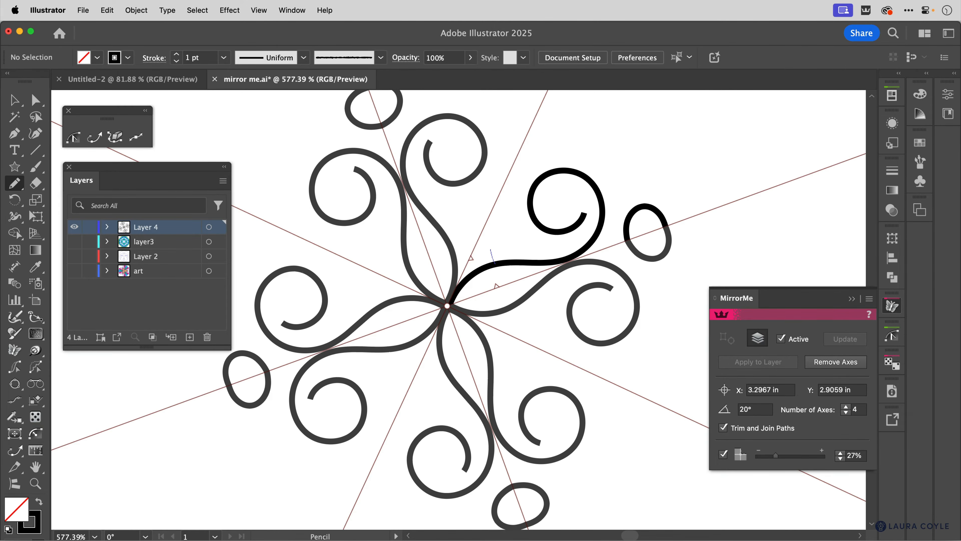
- Sketch two curved pencil strokes above the swirl's stem toward the neighbouring symmetry axis
left_click_drag(492, 249, 501, 172)
mouse_move(549, 262)
left_mouse_down()
mouse_move(522, 210)
mouse_move(530, 116)
mouse_move(628, 180)
mouse_move(636, 208)
left_mouse_up()
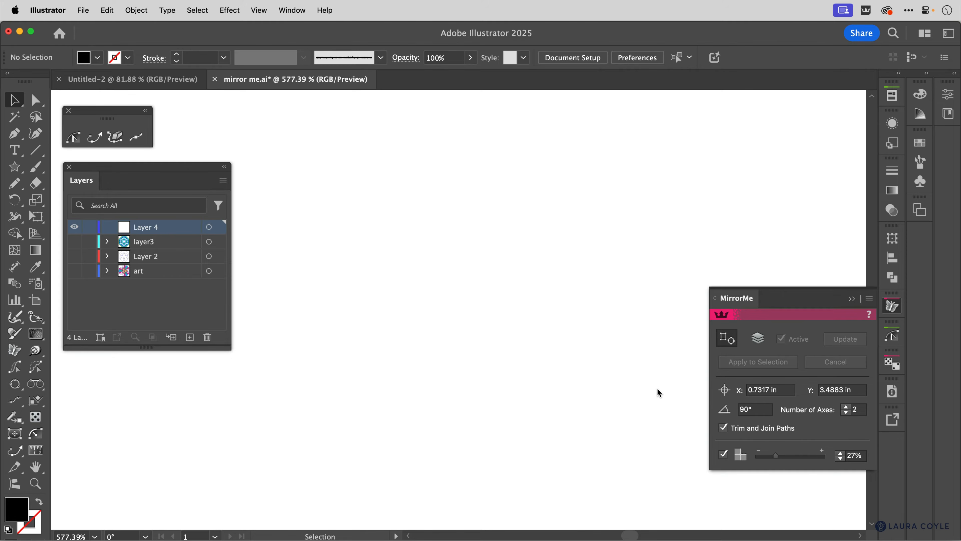
- Set up MirrorMe in layer mode on the empty Layer 4 with four axes, and apply them to the layer persistently
left_click(758, 341)
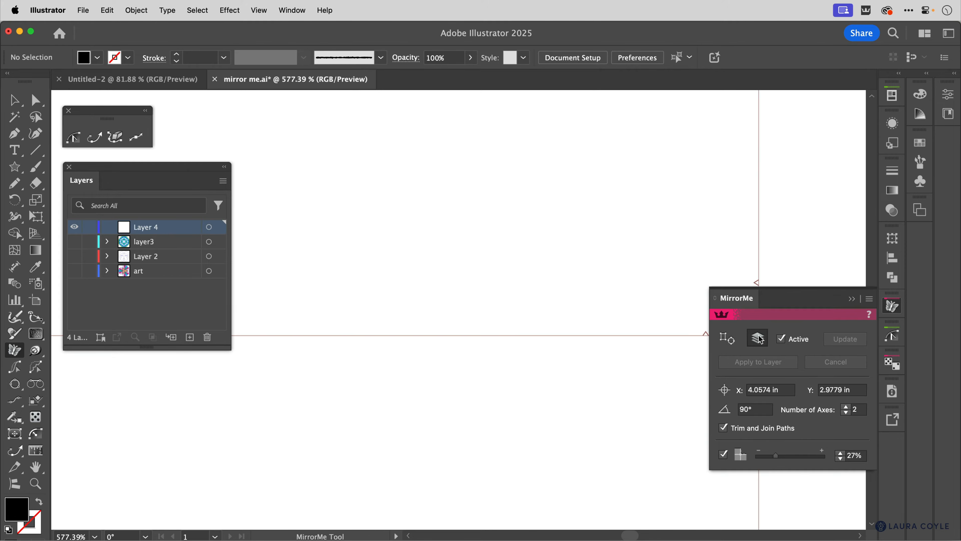
left_click_drag(401, 294, 453, 314)
key("Up")
key("Up")
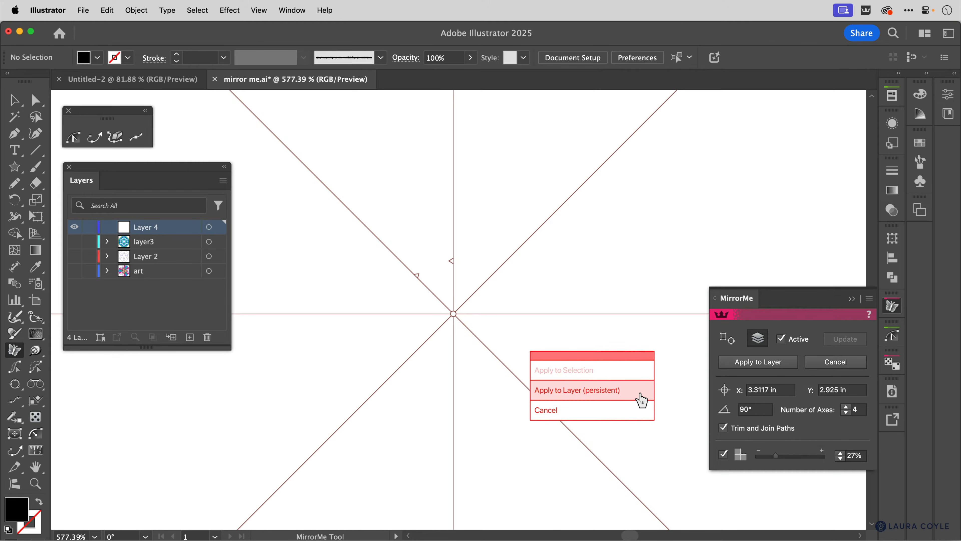
left_click(641, 395)
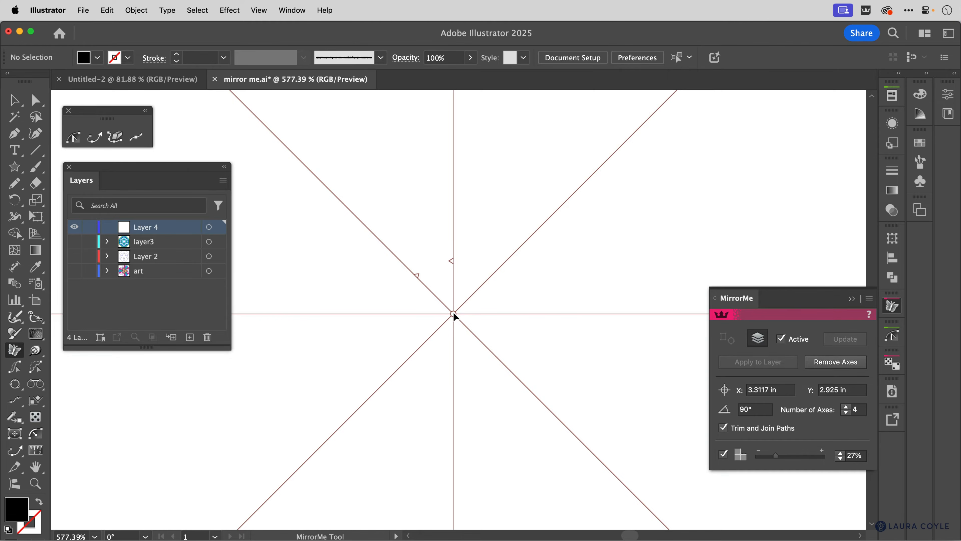
- Move the axes' origin to X 3.2967 in, Y 2.9059 in and reapply it to the layer
mouse_move(454, 314)
left_mouse_down()
mouse_move(483, 308)
mouse_move(545, 255)
mouse_move(427, 318)
mouse_move(469, 296)
mouse_move(439, 291)
mouse_move(449, 322)
mouse_move(447, 308)
left_mouse_up()
left_click(554, 391)
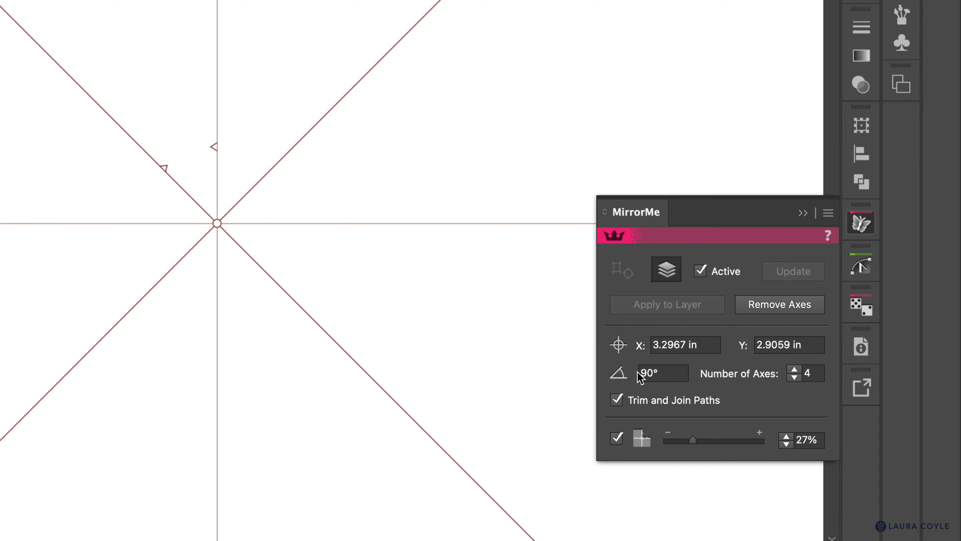
- Set the angle of the four symmetry axes to 20° and apply it persistently to the layer
left_click(647, 374)
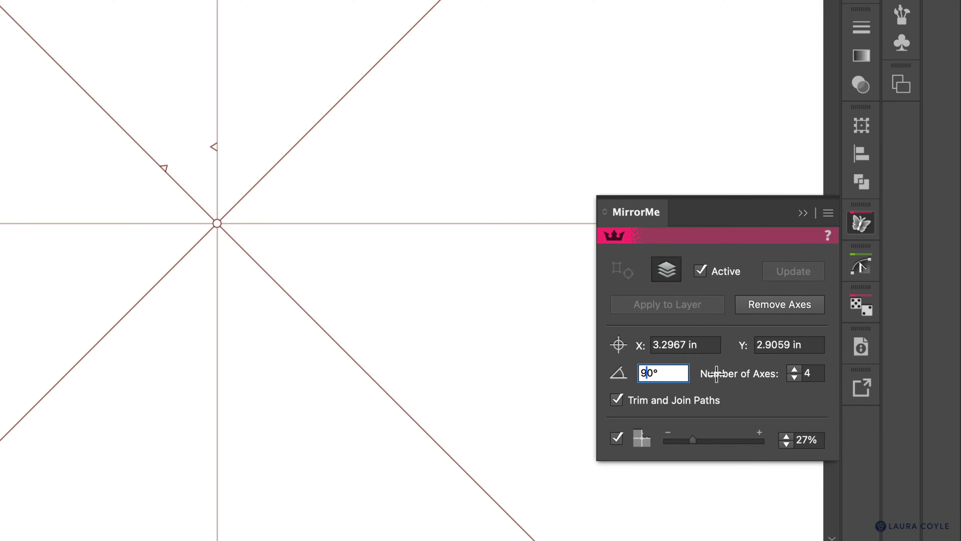
key("shift+Up")
key("shift+Down")
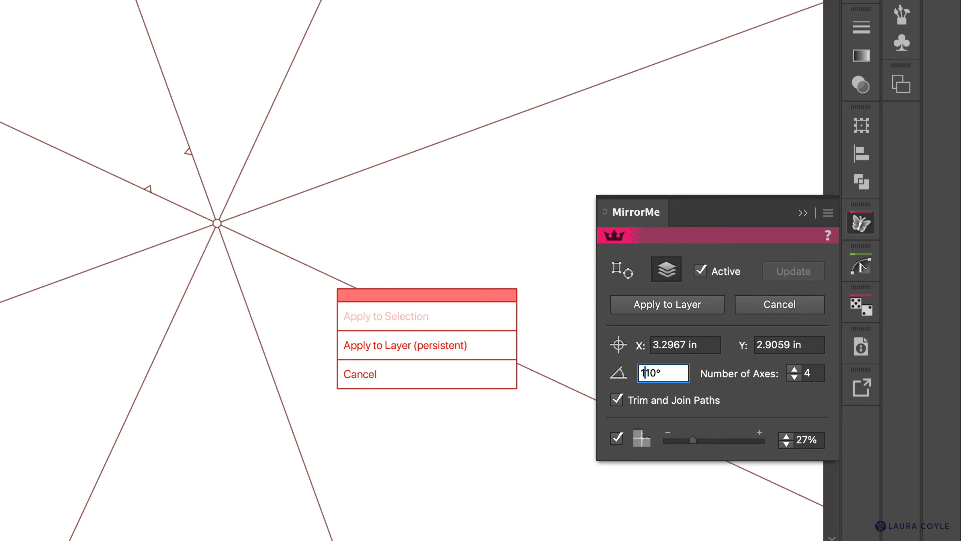
key("shift+Down")
key("shift+Down")
key("shift+Down")
key("shift+Down")
key("shift+Down")
key("shift+Down")
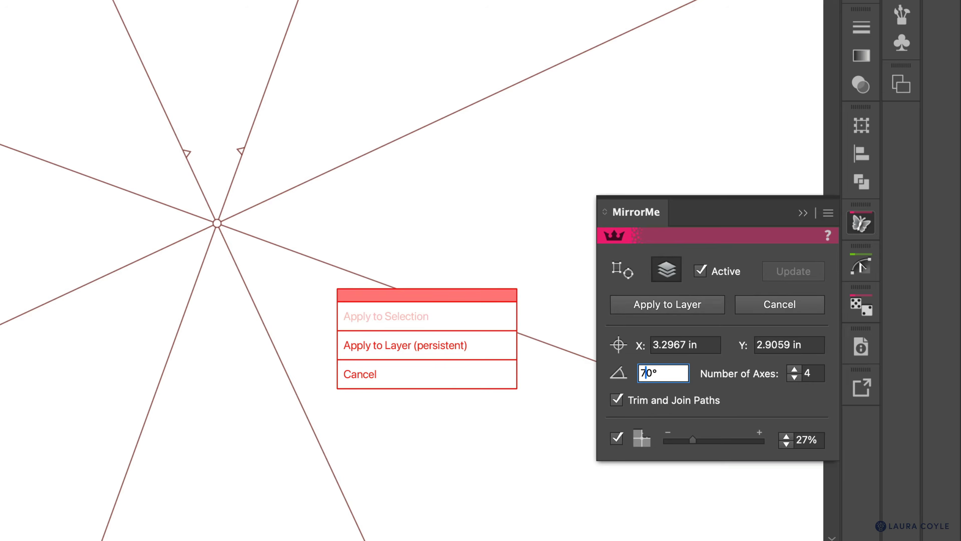
key("shift+Down")
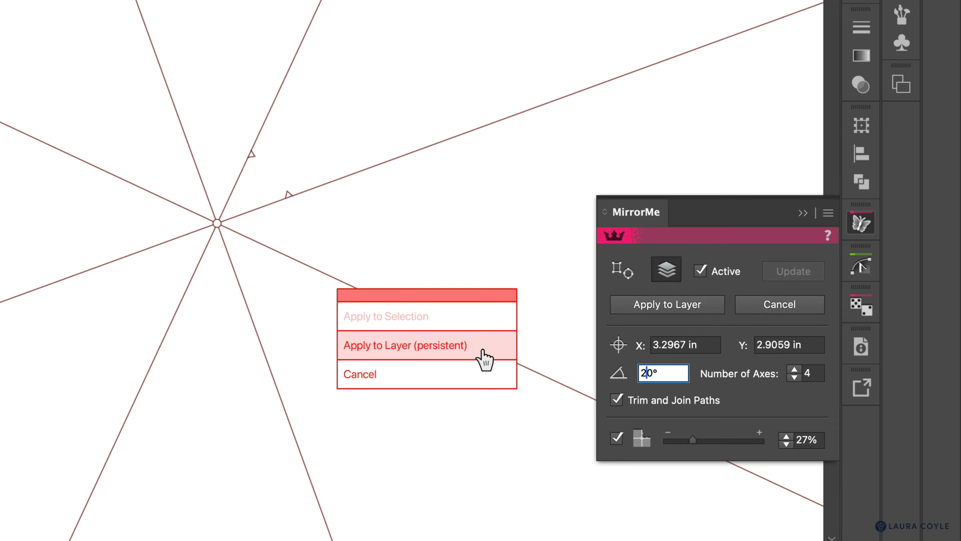
left_click(484, 359)
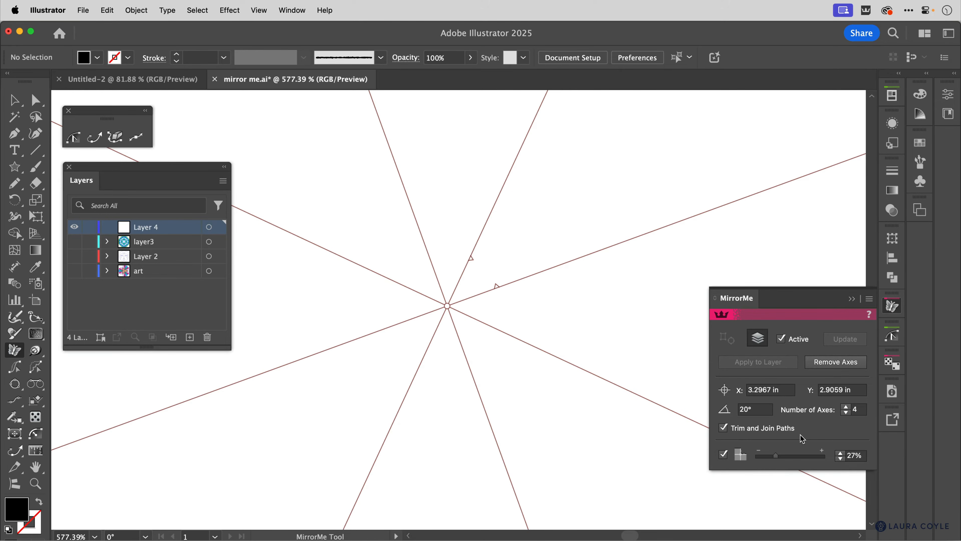
- Use the Pencil tool with no fill and a black 1 pt stroke to draw a swirl from the origin and an oval across an axis
left_click(15, 184)
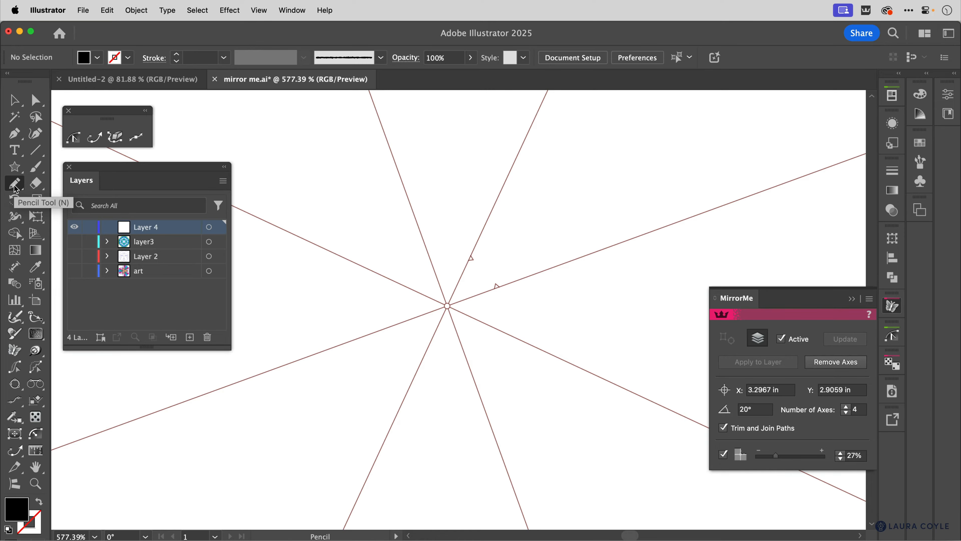
left_click(39, 502)
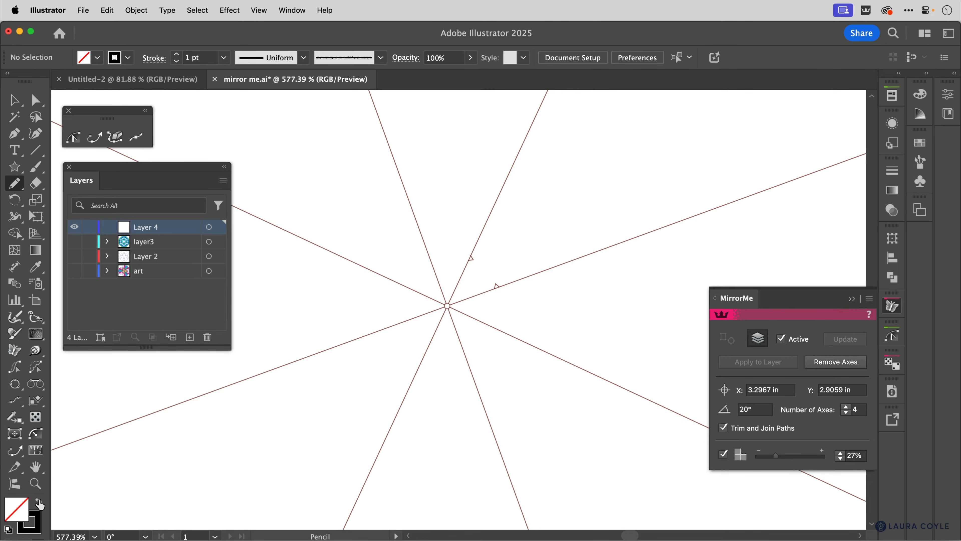
mouse_move(449, 312)
left_mouse_down()
mouse_move(465, 281)
mouse_move(493, 264)
mouse_move(554, 261)
mouse_move(593, 241)
mouse_move(600, 197)
mouse_move(554, 170)
mouse_move(530, 204)
mouse_move(558, 232)
mouse_move(583, 214)
left_mouse_up()
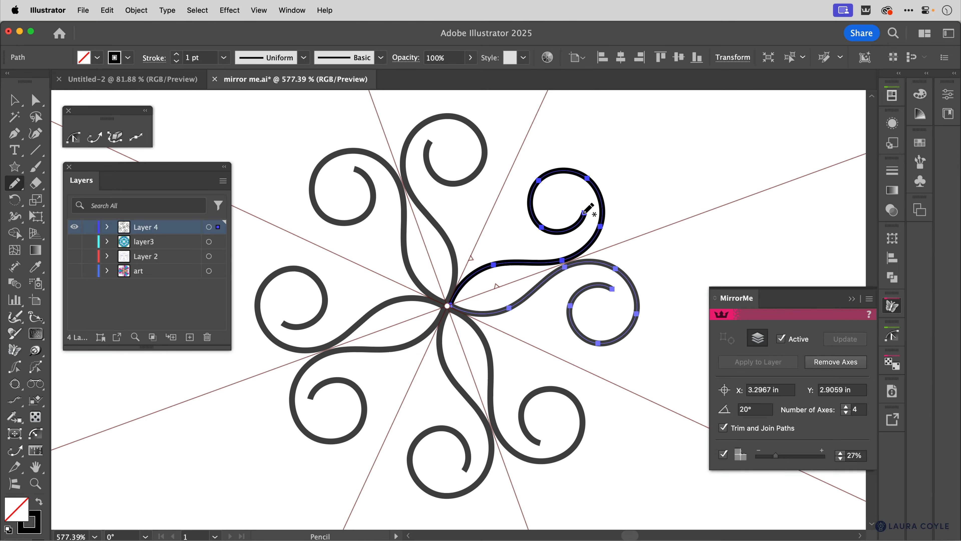
mouse_move(627, 235)
left_mouse_down()
mouse_move(640, 206)
mouse_move(670, 238)
left_mouse_up()
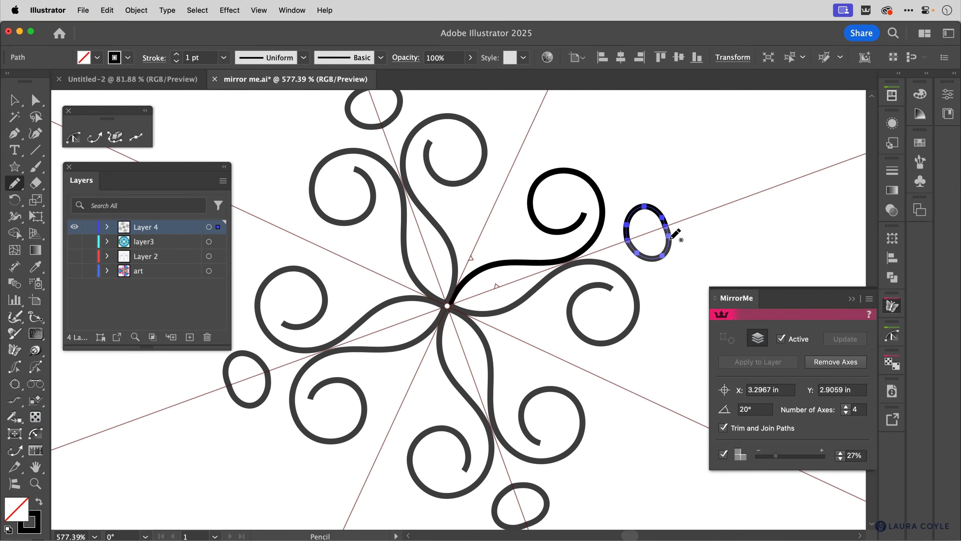
- Try drawing three scallops around the outside of the swirl, and undo them
mouse_move(535, 181)
left_mouse_down()
mouse_move(555, 143)
mouse_move(571, 172)
mouse_move(594, 147)
left_mouse_up()
mouse_move(603, 186)
left_mouse_down()
mouse_move(630, 190)
mouse_move(602, 223)
left_mouse_up()
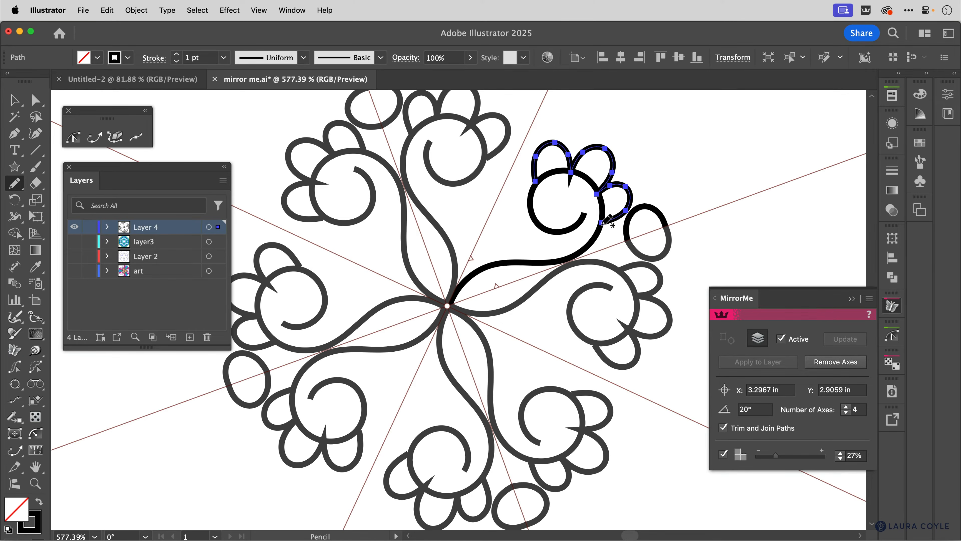
key("super+z")
- Draw a short and a long pointed petal from the swirl's stem to the axis, plus a wavy outer border reaching the oval
left_click_drag(490, 237, 494, 262)
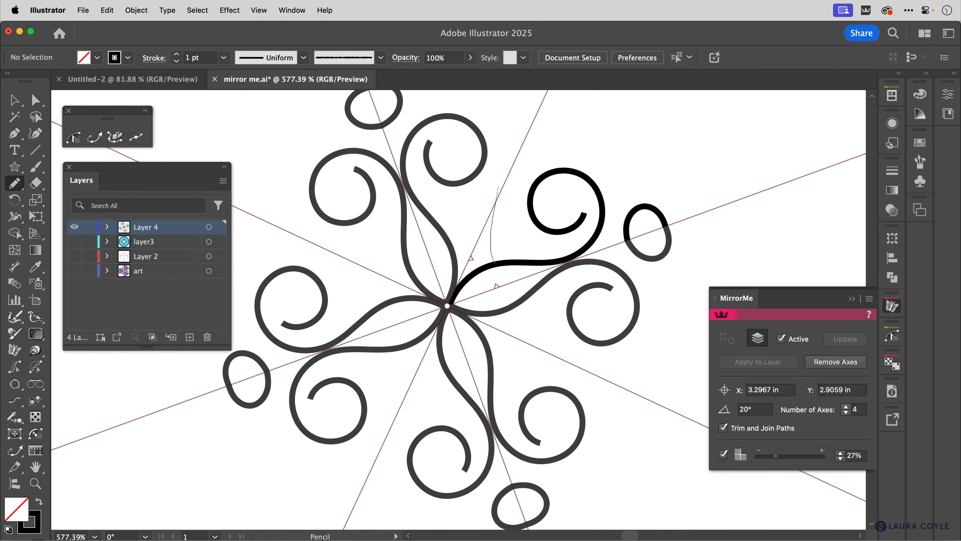
left_click_drag(499, 186, 506, 161)
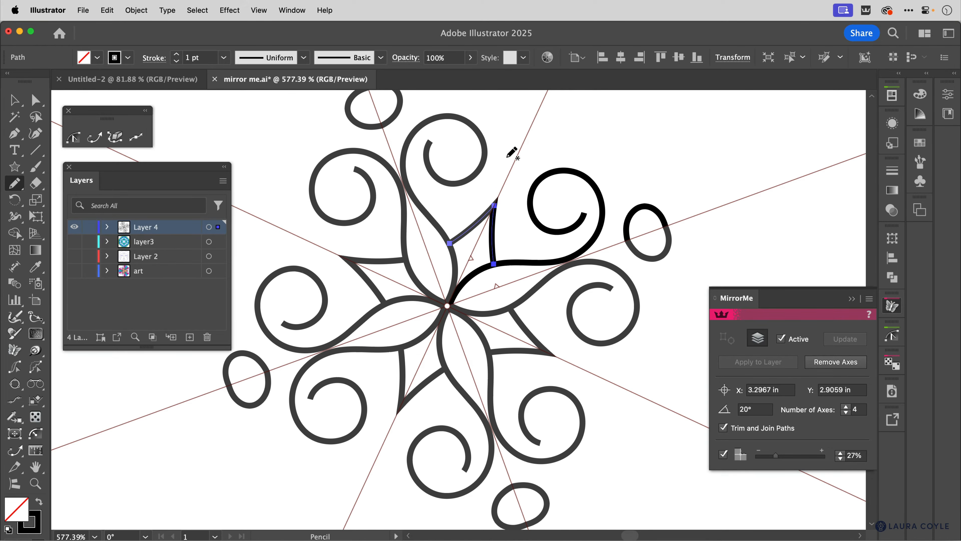
mouse_move(547, 261)
left_mouse_down()
mouse_move(522, 208)
mouse_move(527, 133)
left_mouse_up()
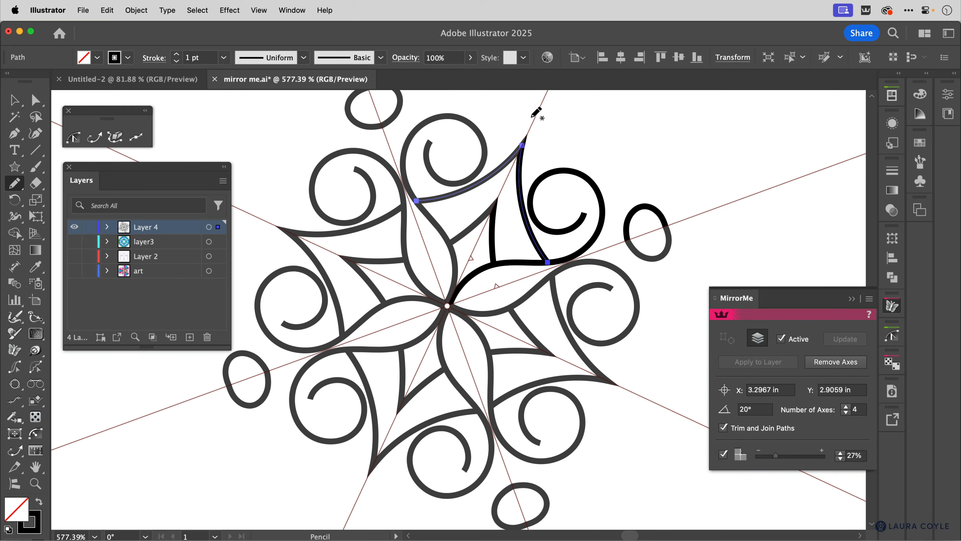
mouse_move(545, 94)
left_mouse_down()
mouse_move(559, 129)
mouse_move(639, 206)
left_mouse_up()
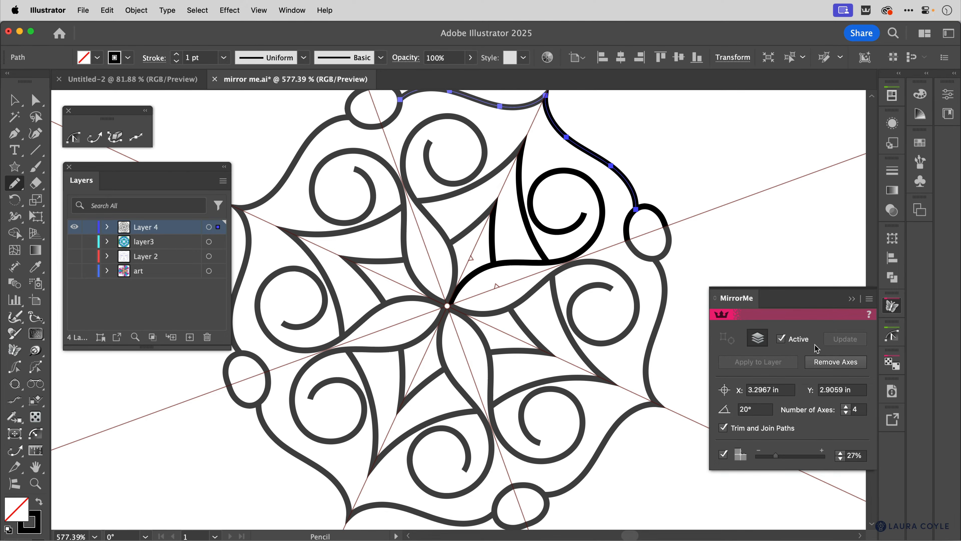
- Switch the layer mirroring off and on again, and set the dimming of the mirrored copies to 76%
left_click(781, 339)
left_click(782, 339)
mouse_move(776, 458)
left_mouse_down()
mouse_move(759, 459)
mouse_move(786, 459)
left_mouse_up()
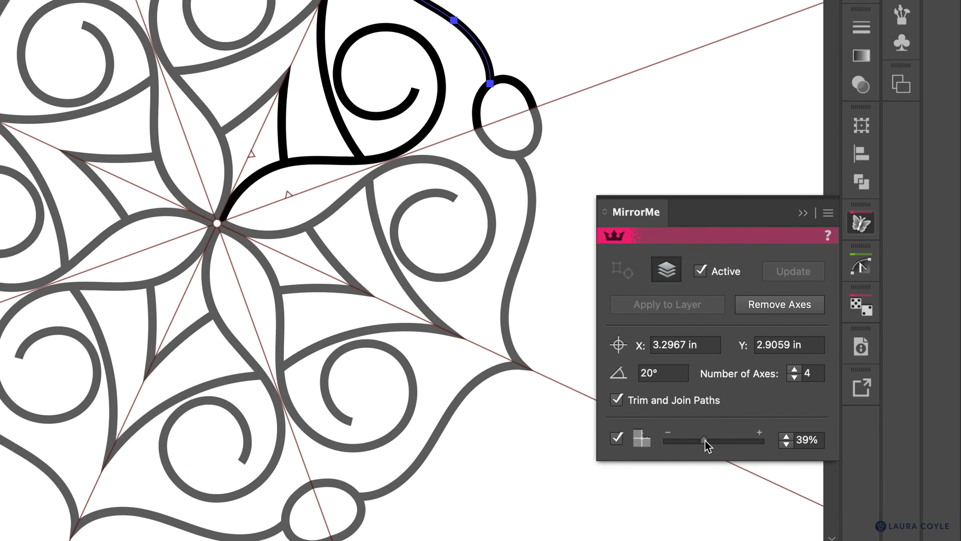
left_click_drag(708, 447, 747, 446)
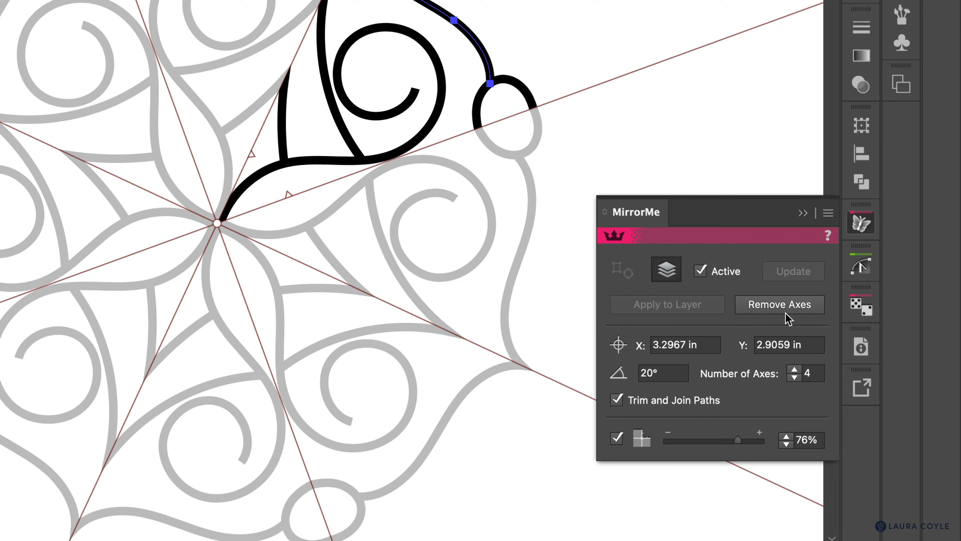
- Remove the axes to turn the mirrored copies into real paths, and check the drawing in outline view
left_click(771, 309)
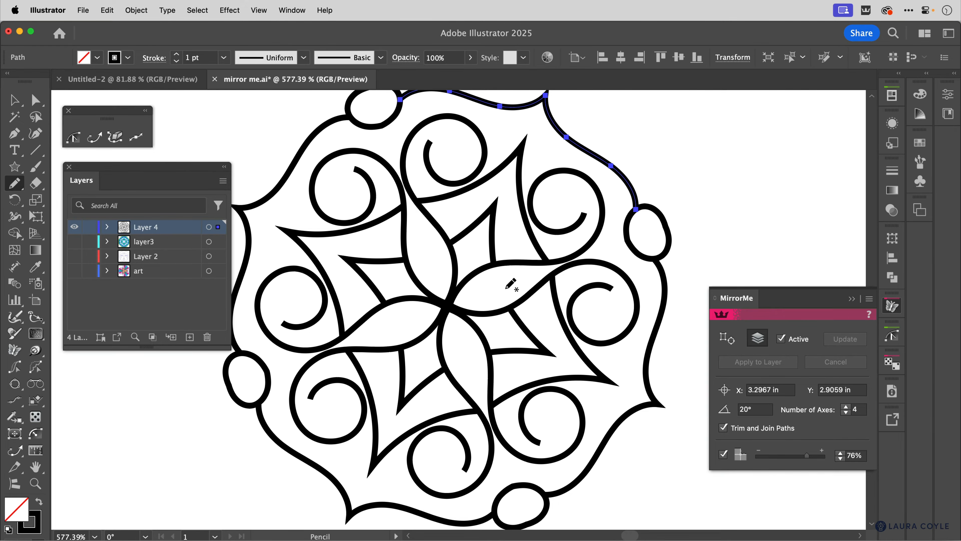
key("super+y")
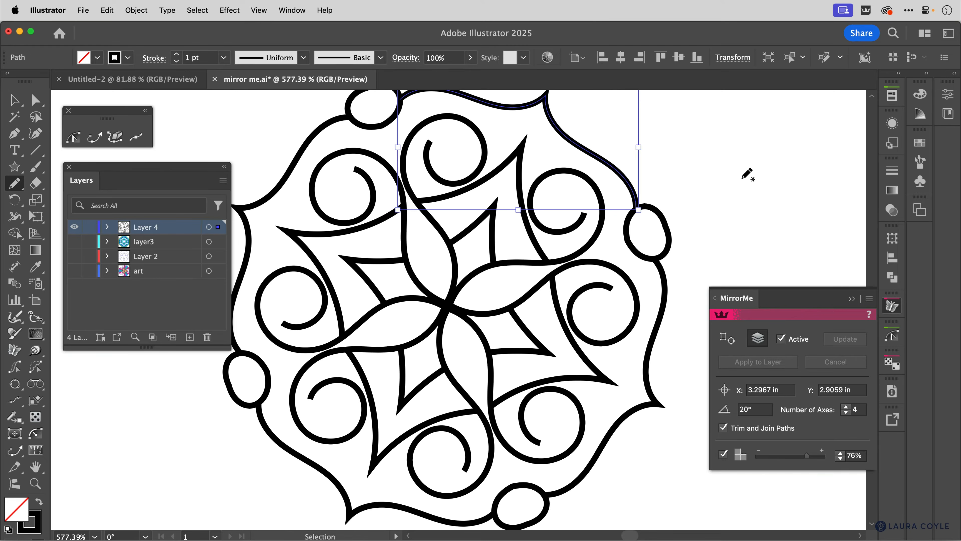
key("super+y")
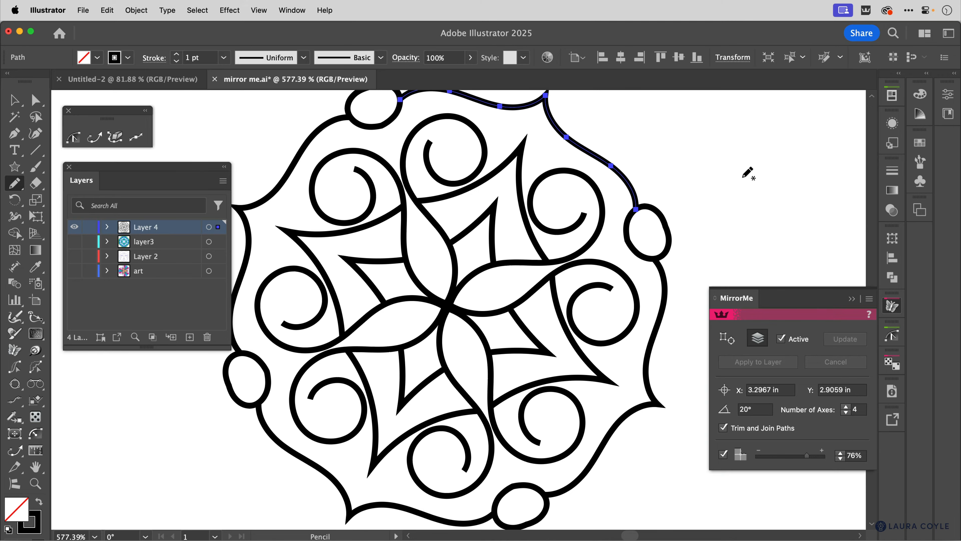
- Select the joined swirl path right of the centre to inspect it as a single object
key("v")
left_click(726, 176)
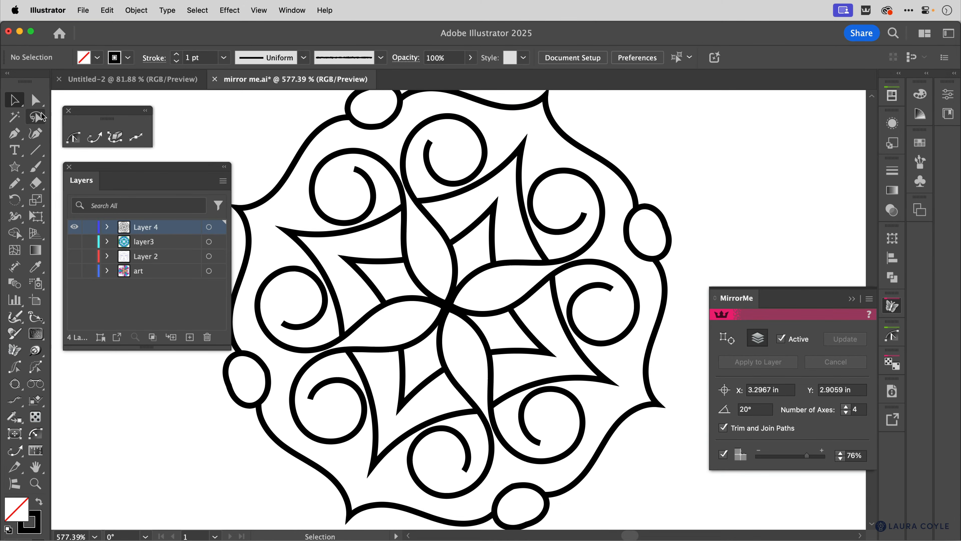
left_click(539, 293)
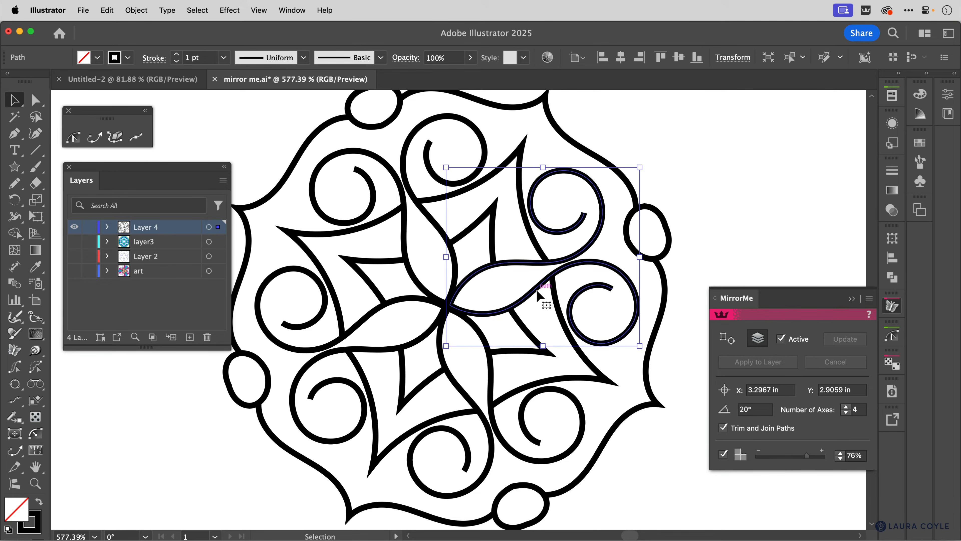
- Examine the trimmed joints around the swirl up close and select the long pointed petal path below it
scroll(435, 258, "up", 5)
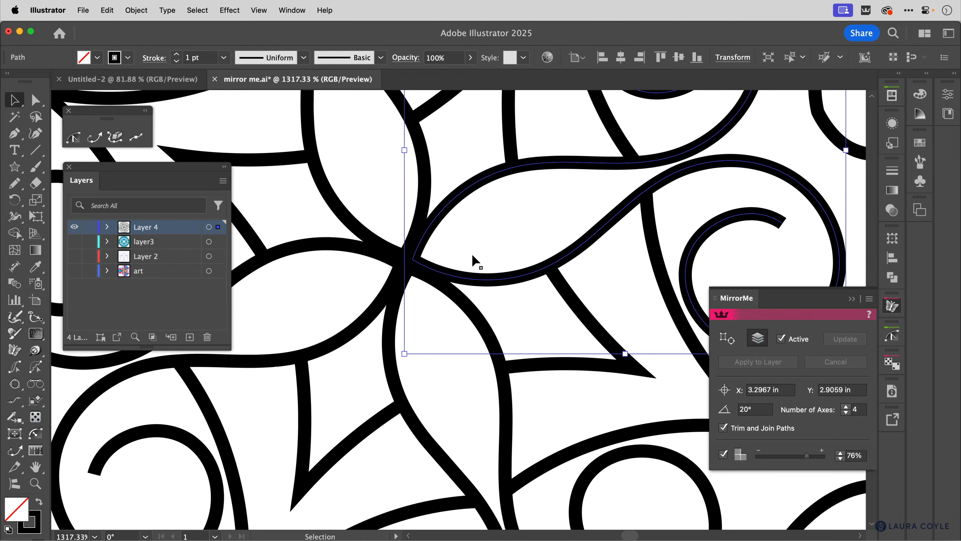
scroll(473, 260, "right", 8)
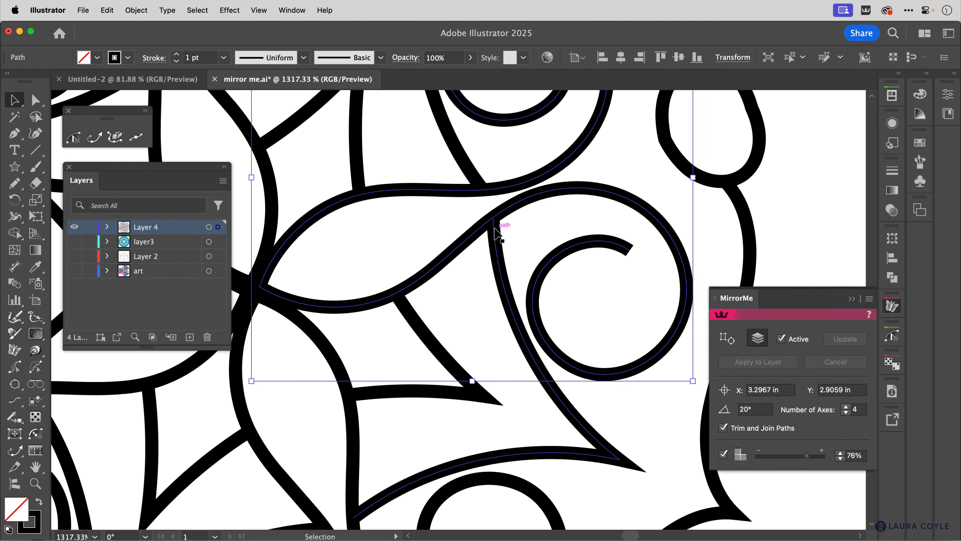
left_click(497, 252)
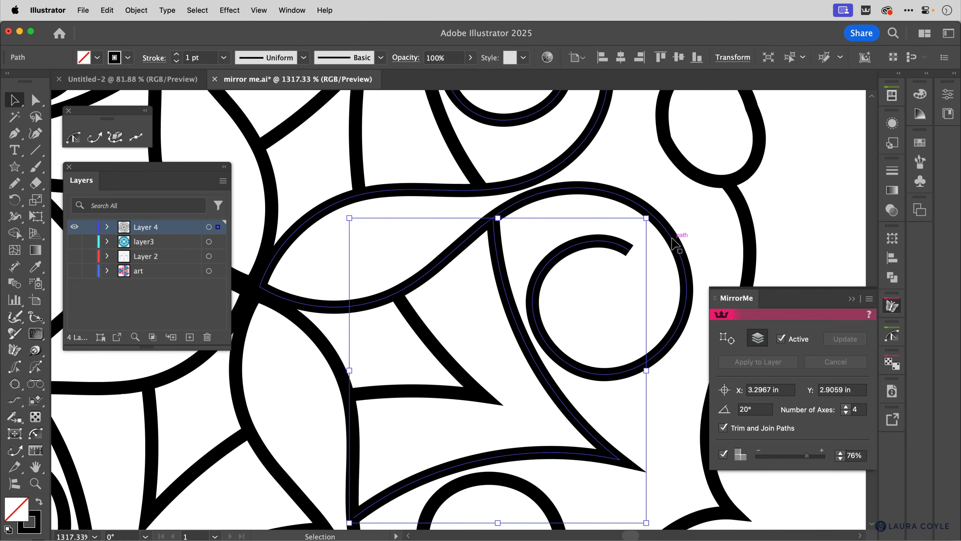
- Try pulling the oval out of the outer border and tugging a point on its edge, and undo the edits
scroll(675, 244, "right", 8)
scroll(675, 245, "up", 6)
left_click_drag(511, 287, 607, 260)
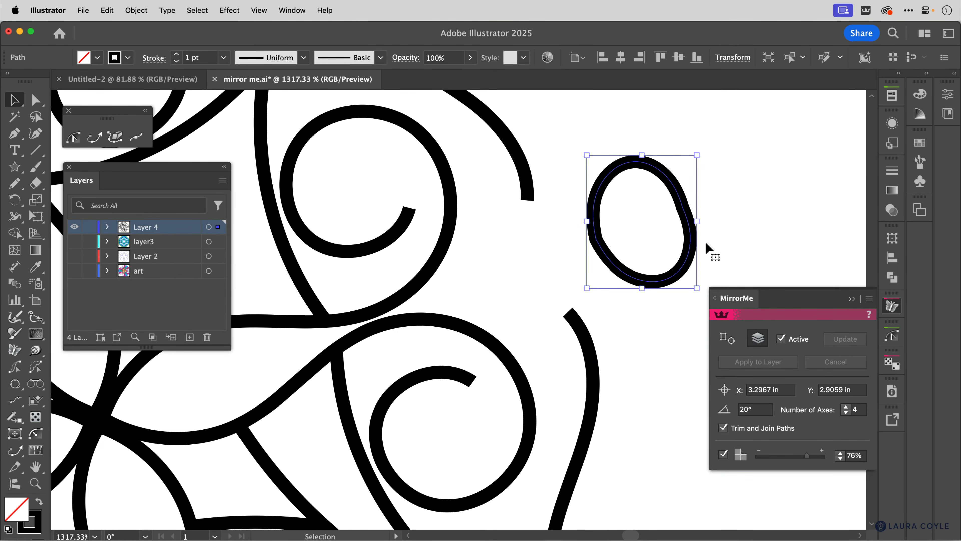
key("a")
left_click(710, 217)
left_click_drag(691, 211, 715, 205)
key("super+z")
key("super+z")
key("super+z")
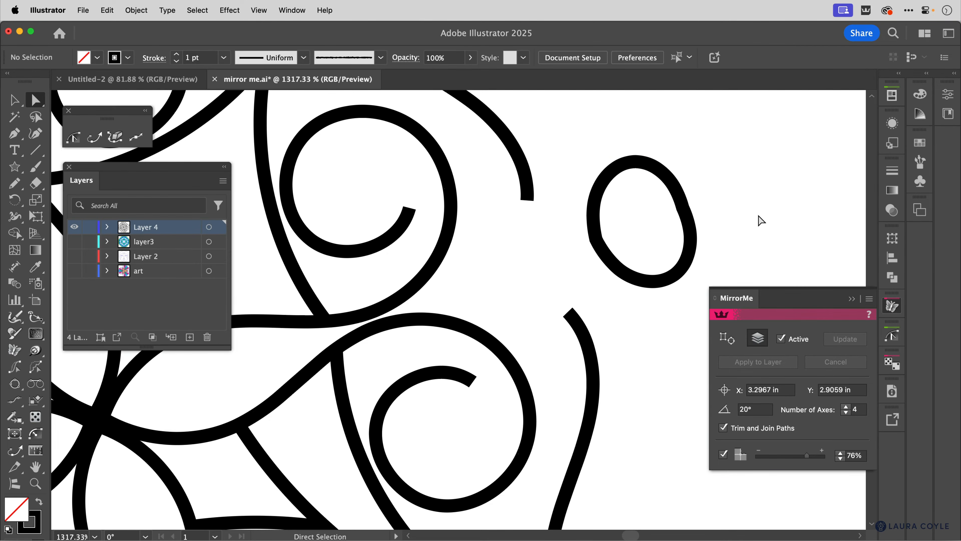
left_click(629, 235)
key("super+0")
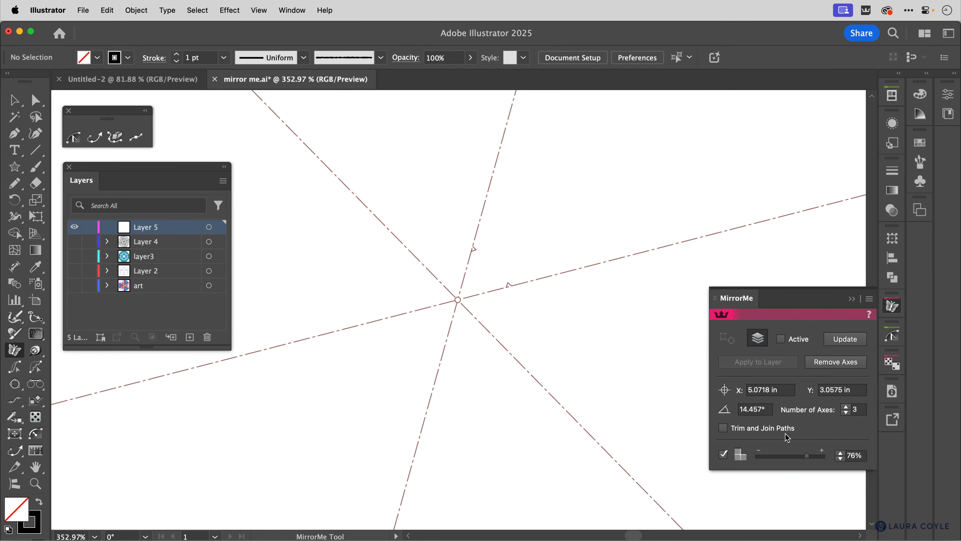
- Rotate the three symmetry axes to 15.359° and apply them persistently to Layer 5
mouse_move(590, 270)
left_mouse_down()
mouse_move(595, 314)
mouse_move(587, 262)
left_mouse_up()
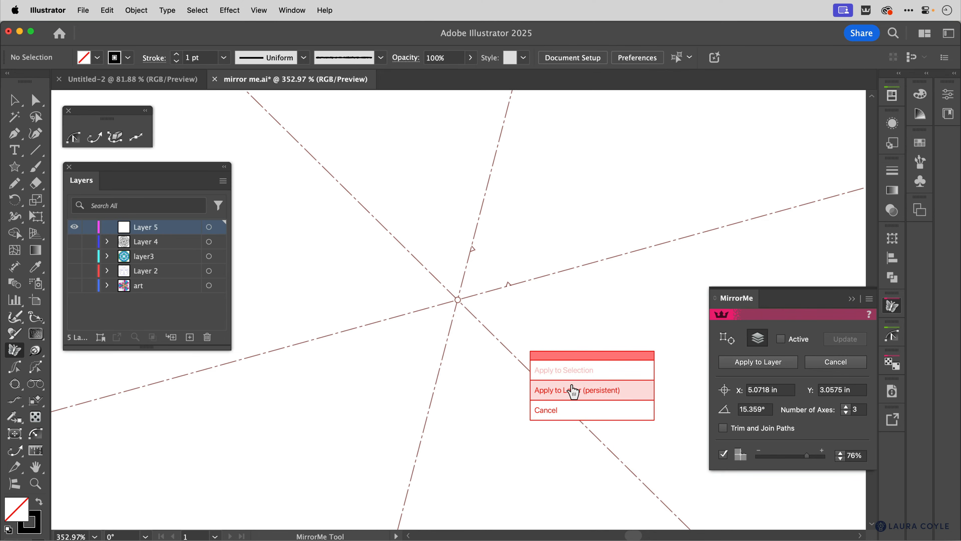
left_click(623, 399)
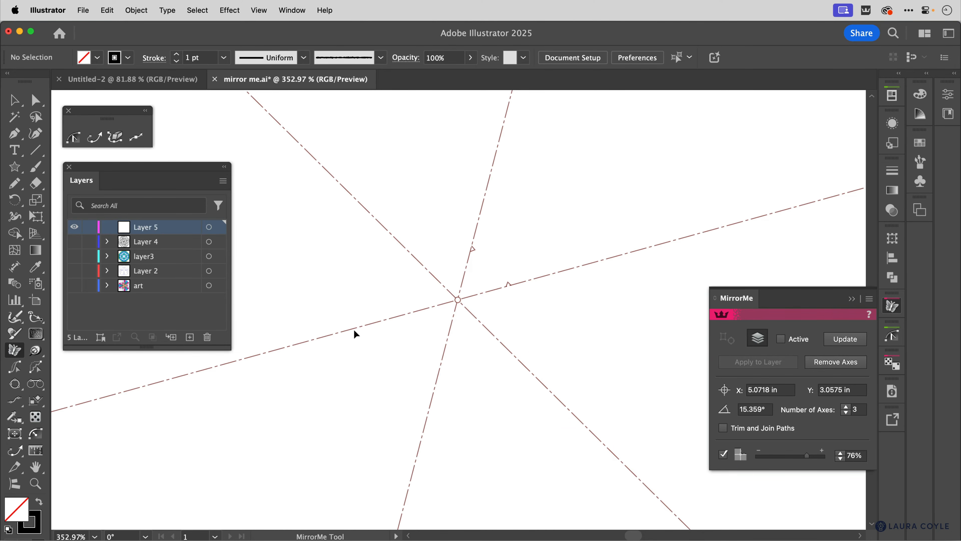
- Paint a swirl with the Paintbrush from the axes' centre, and activate the layer mirroring
left_click(35, 166)
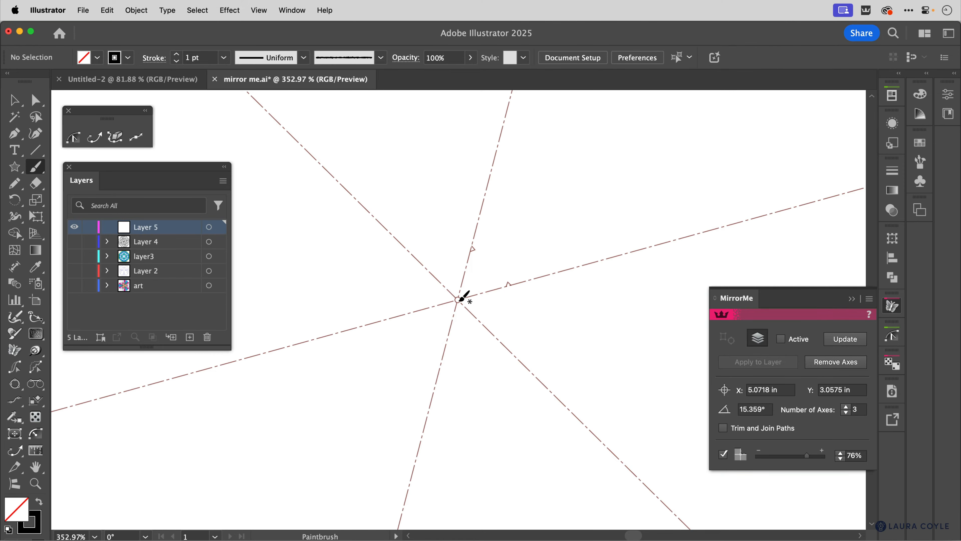
mouse_move(458, 298)
left_mouse_down()
mouse_move(479, 268)
mouse_move(555, 265)
mouse_move(618, 236)
mouse_move(588, 186)
mouse_move(560, 215)
mouse_move(579, 235)
left_mouse_up()
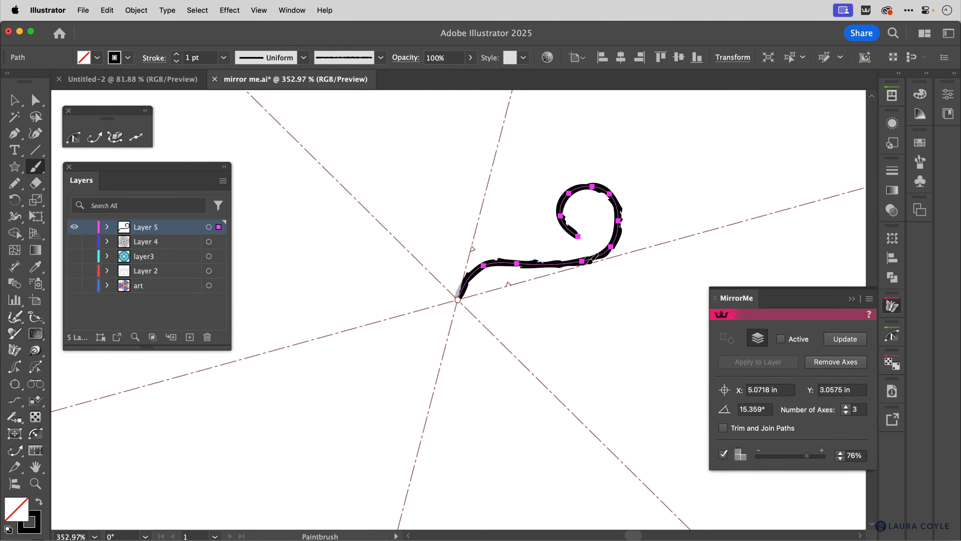
left_click(781, 339)
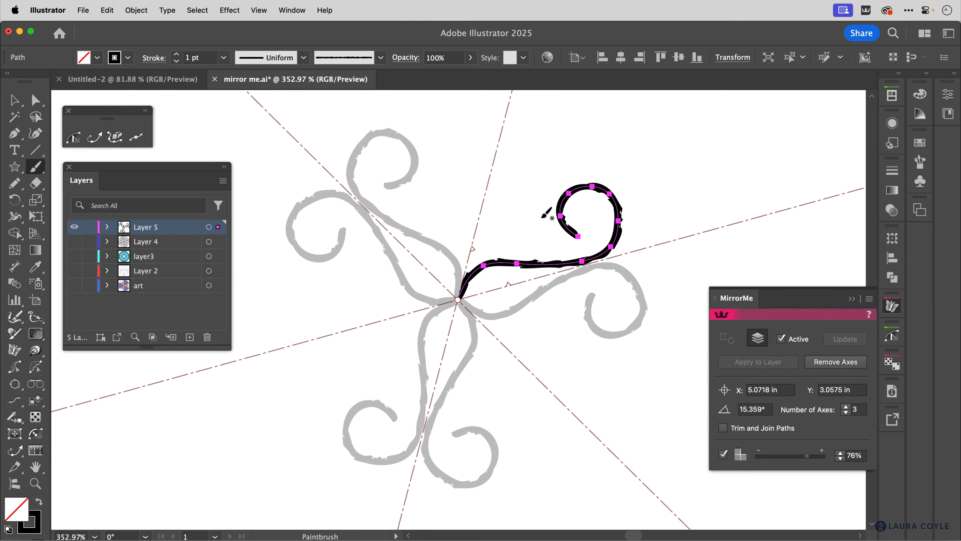
- Paint two arcs and a wavy outer border across the axes, and remove the axes to make the mirrored copies real paths
mouse_move(456, 214)
left_mouse_down()
mouse_move(513, 203)
mouse_move(520, 176)
mouse_move(503, 154)
mouse_move(454, 131)
left_mouse_up()
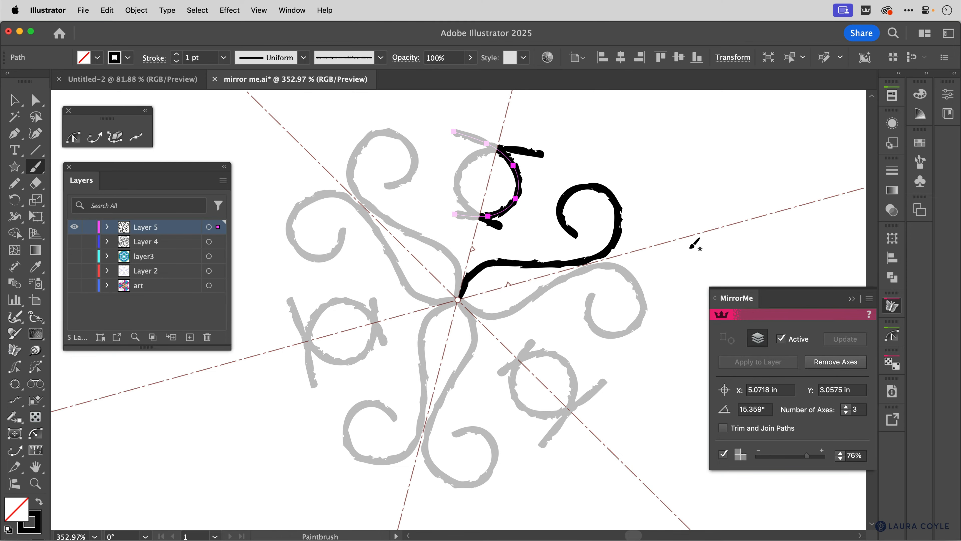
mouse_move(670, 260)
left_mouse_down()
mouse_move(675, 237)
mouse_move(743, 222)
mouse_move(746, 237)
left_mouse_up()
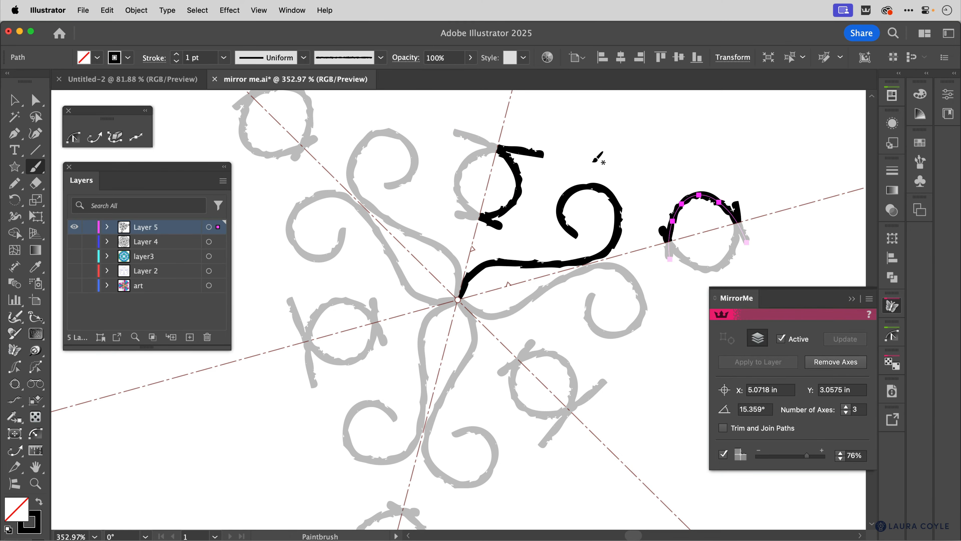
mouse_move(499, 97)
left_mouse_down()
mouse_move(562, 133)
mouse_move(630, 139)
mouse_move(673, 156)
mouse_move(696, 196)
left_mouse_up()
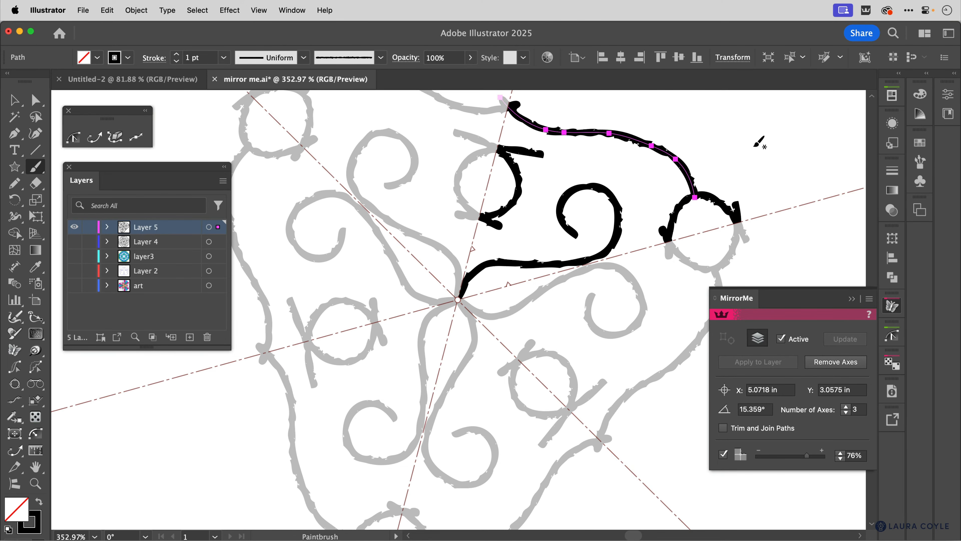
left_click(853, 362)
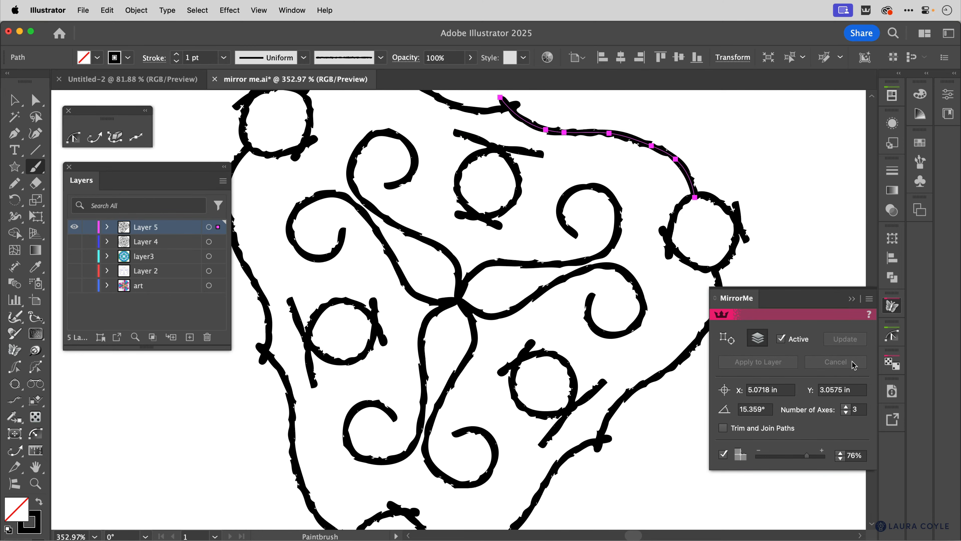
- Try moving the swirl and the arc near the outer border to test them as separate untrimmed paths, and undo the moves
key("v")
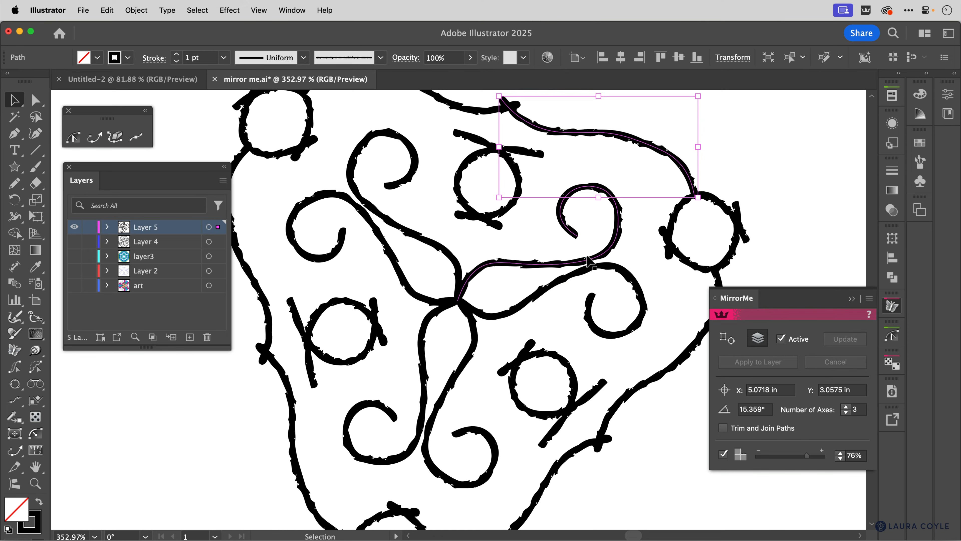
left_click_drag(586, 260, 603, 238)
key("super+z")
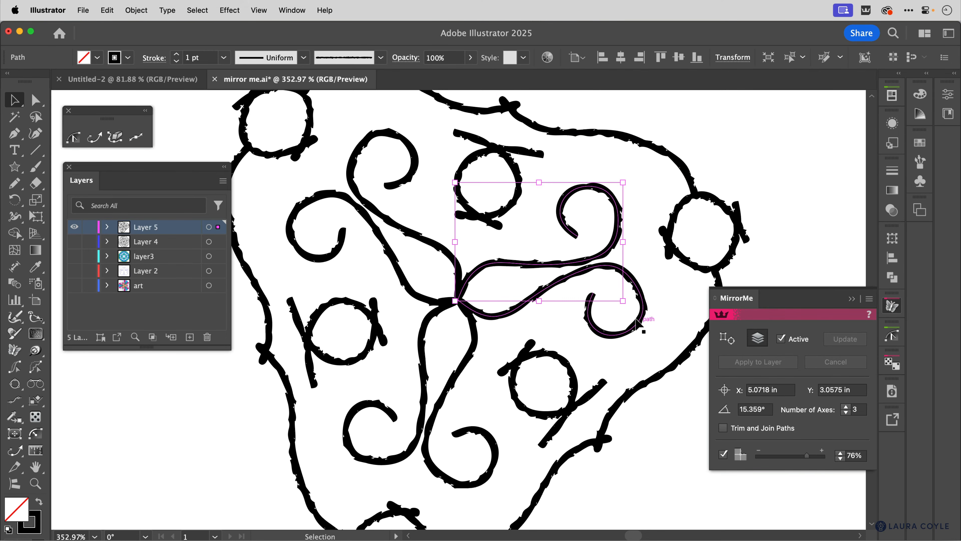
left_click(709, 177)
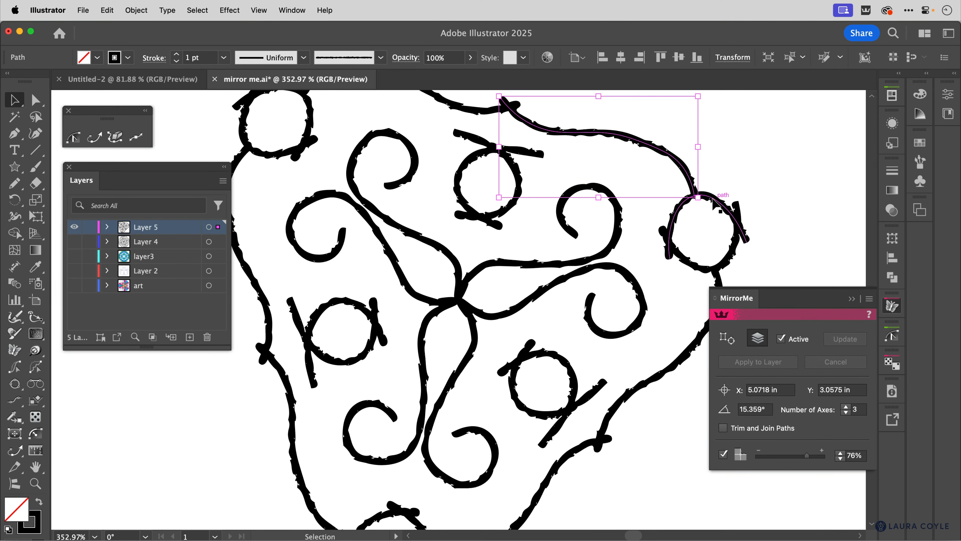
left_click_drag(735, 203, 764, 147)
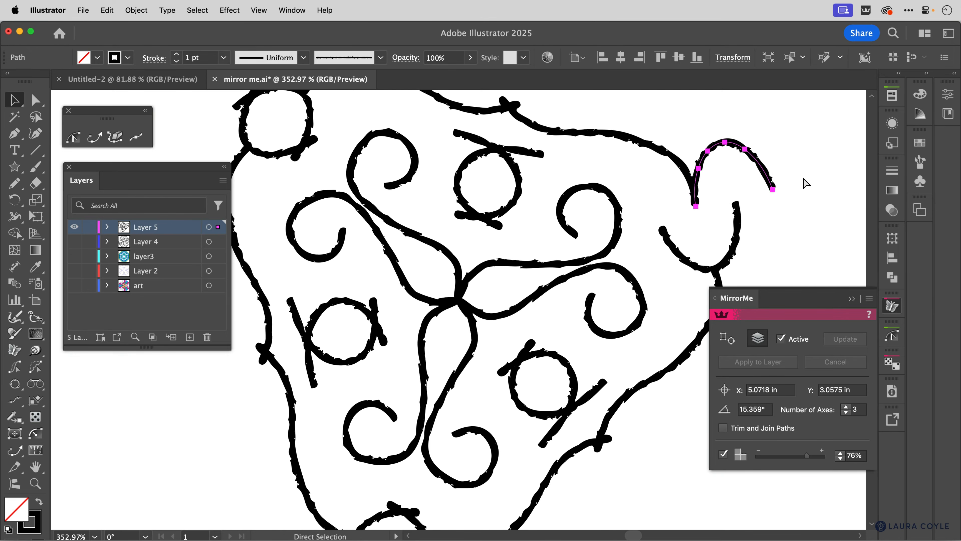
key("super+z")
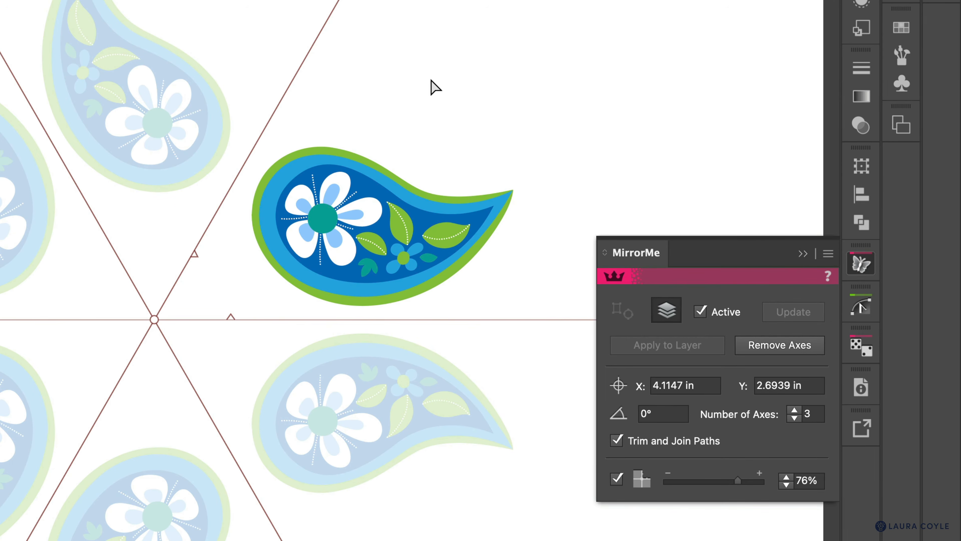
- Select the paisley motif and look through the document's brushes
left_click(403, 215)
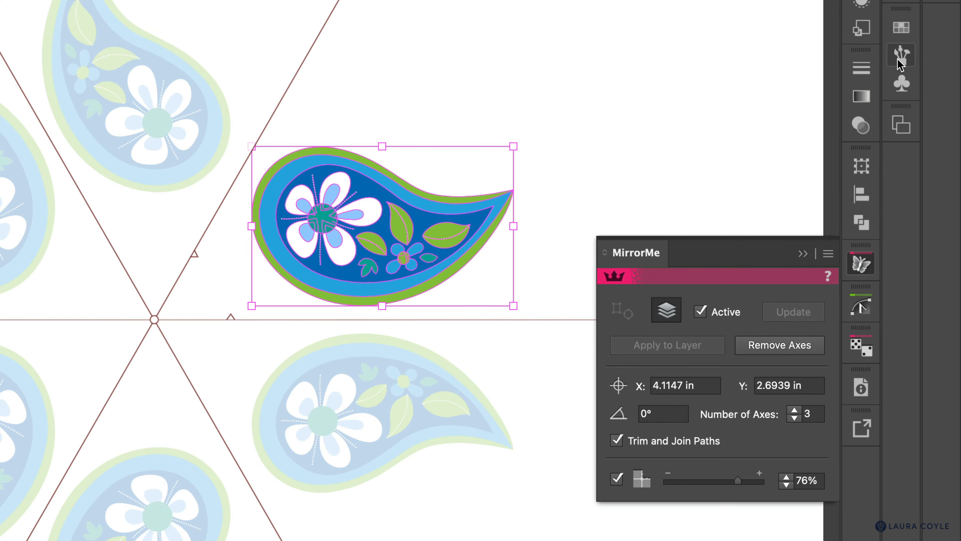
left_click(901, 57)
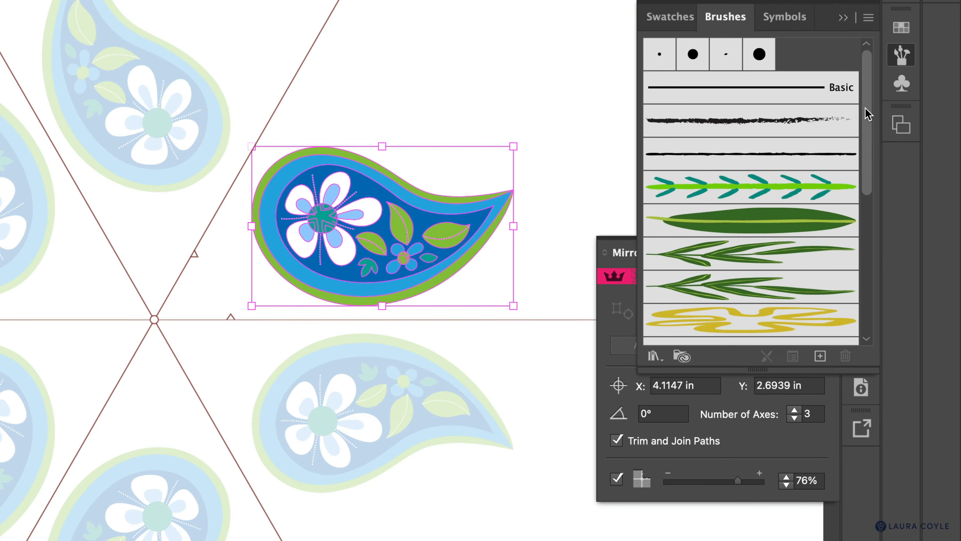
scroll(873, 159, "down", 10)
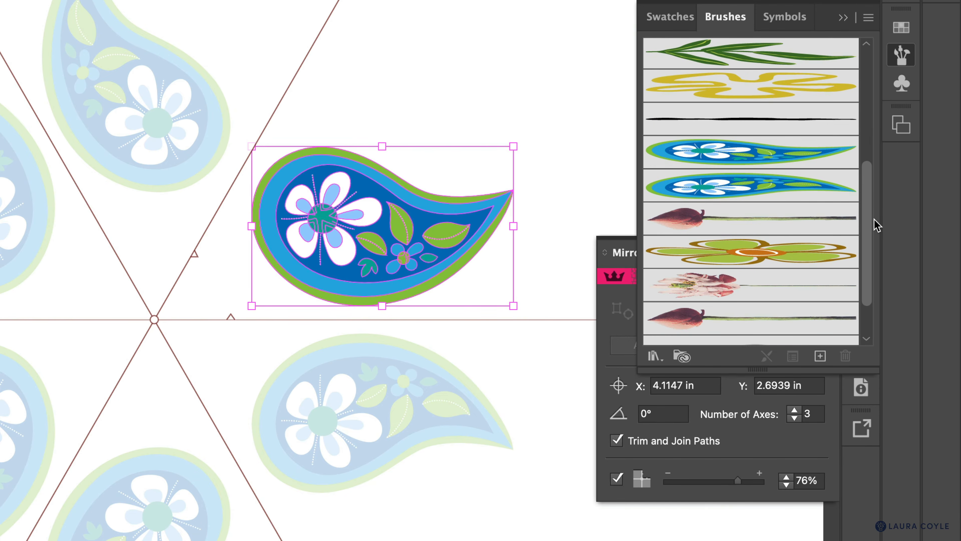
scroll(858, 157, "up", 5)
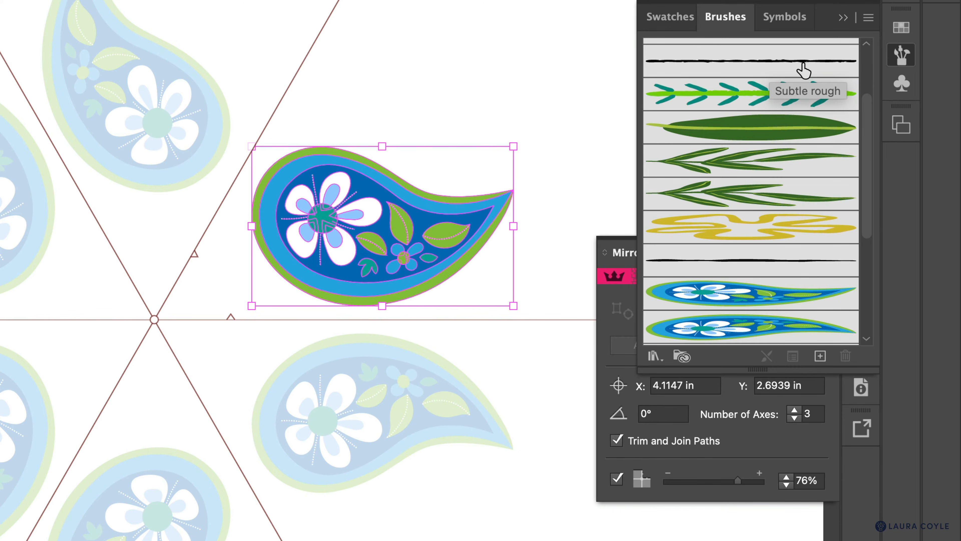
left_click(473, 71)
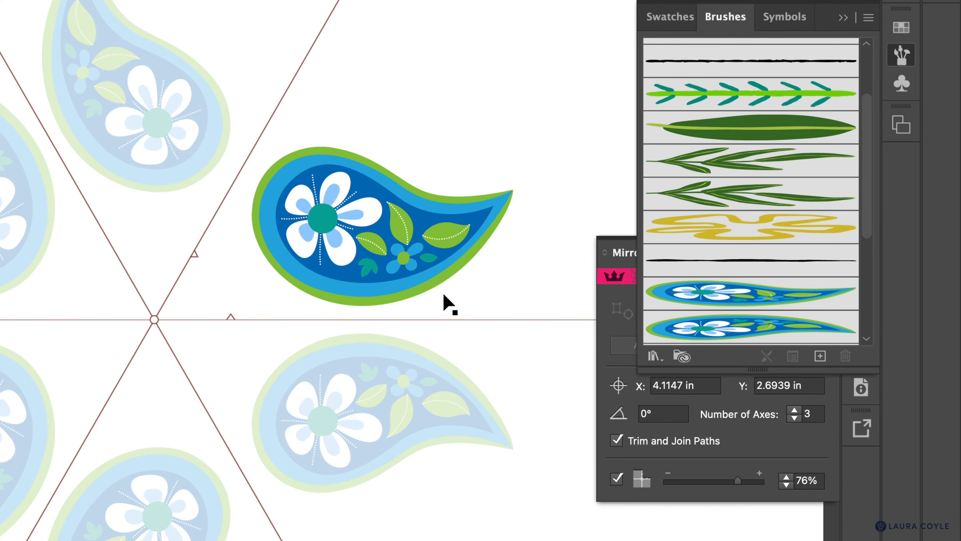
left_click(847, 19)
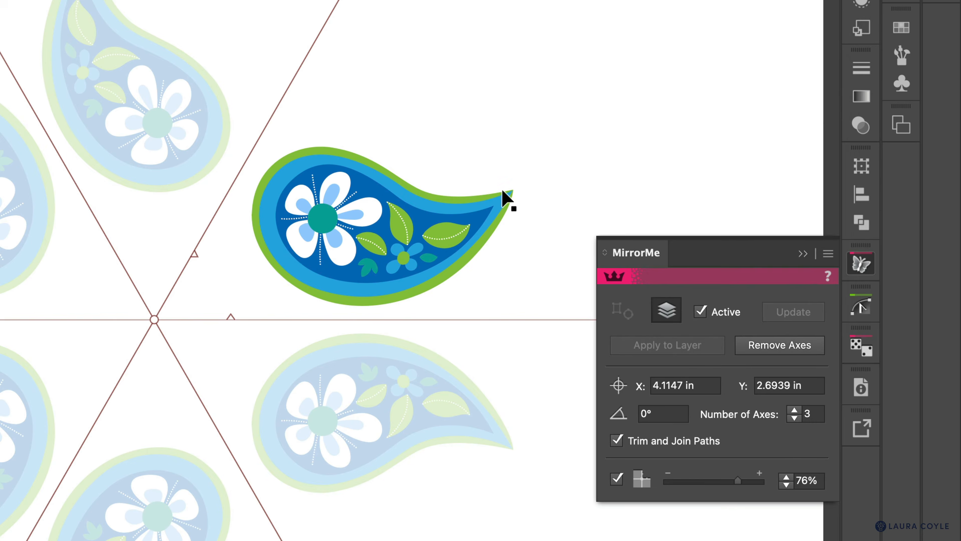
- Select the paisley group and inspect its paths in outline view before returning to the preview
left_click(431, 236)
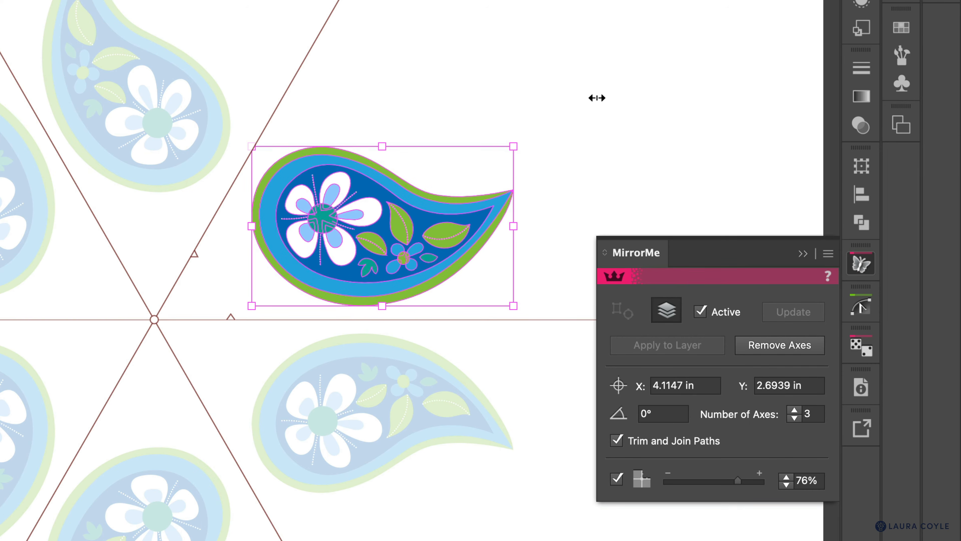
key("ctrl+y")
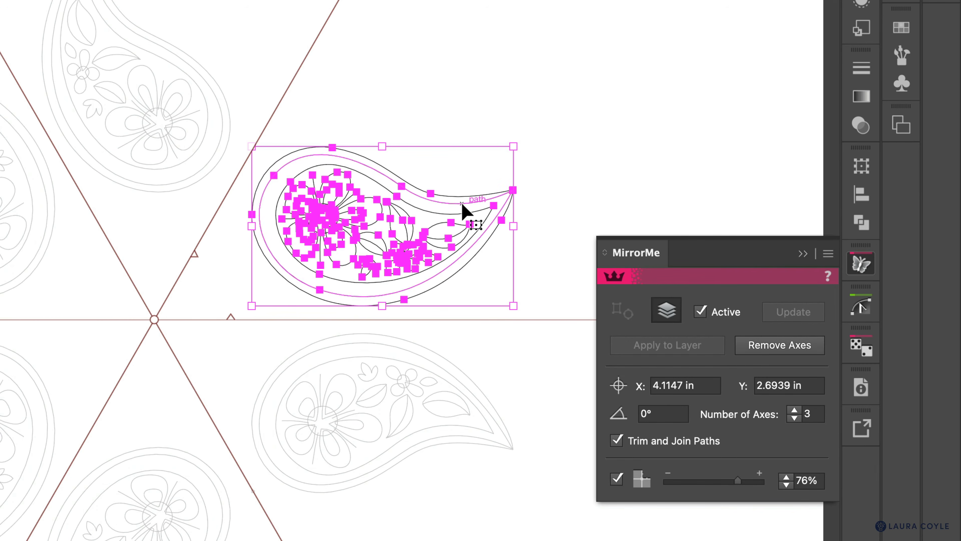
key("ctrl+y")
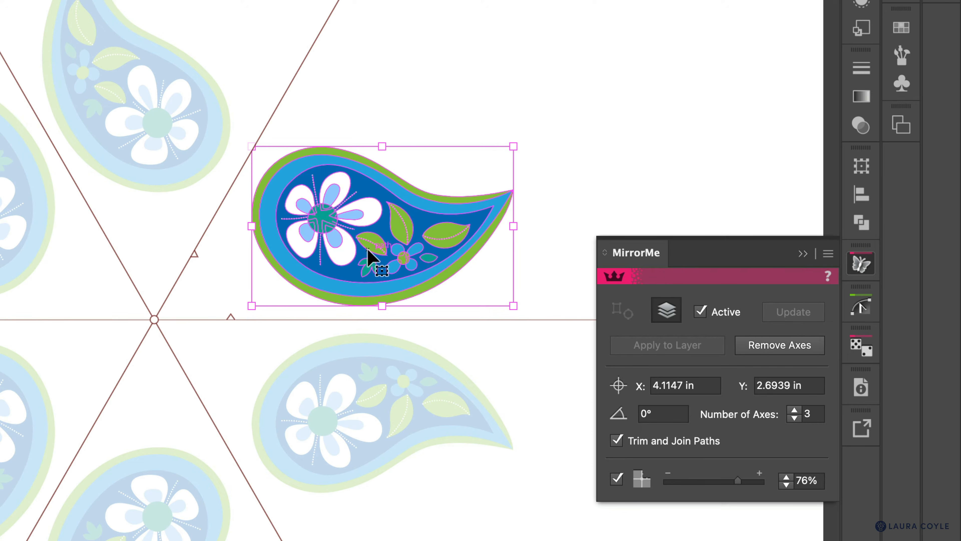
- Try moving the paisley across the diagonal axis with Trim and Join Paths on, and undo the moves
left_click_drag(369, 258, 302, 208)
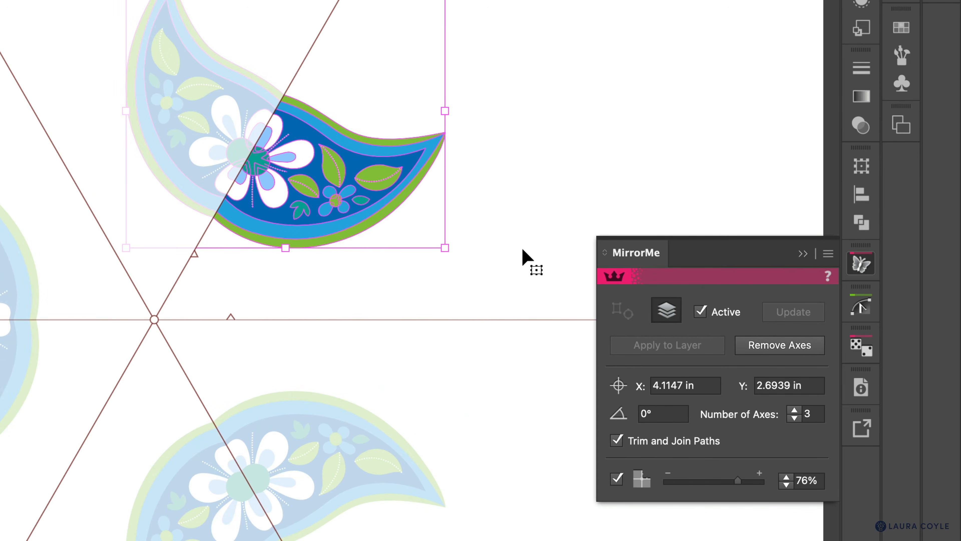
left_click_drag(335, 175, 475, 193)
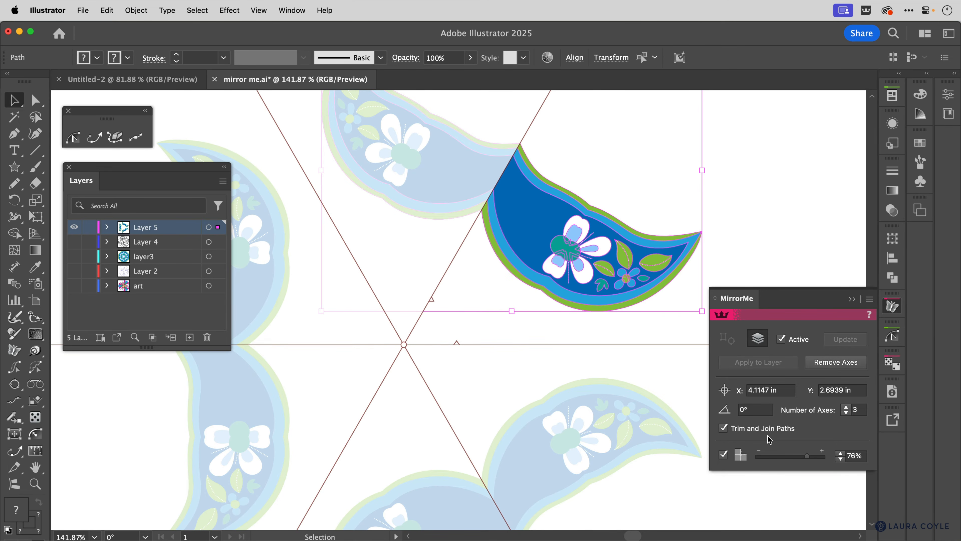
key("super+z")
key("super+z")
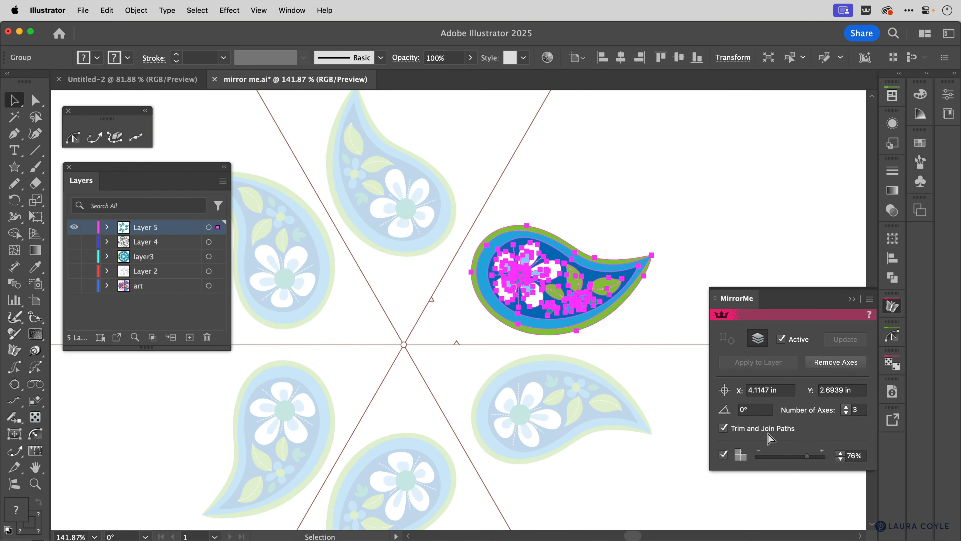
- Turn off Trim and Join Paths and reapply the three axes persistently to the paisley layer
left_click(724, 428)
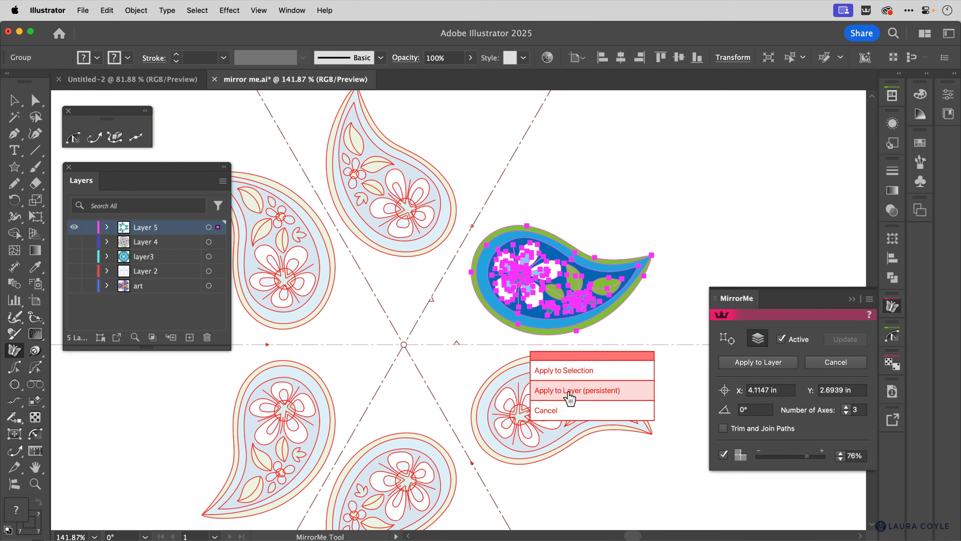
left_click(570, 394)
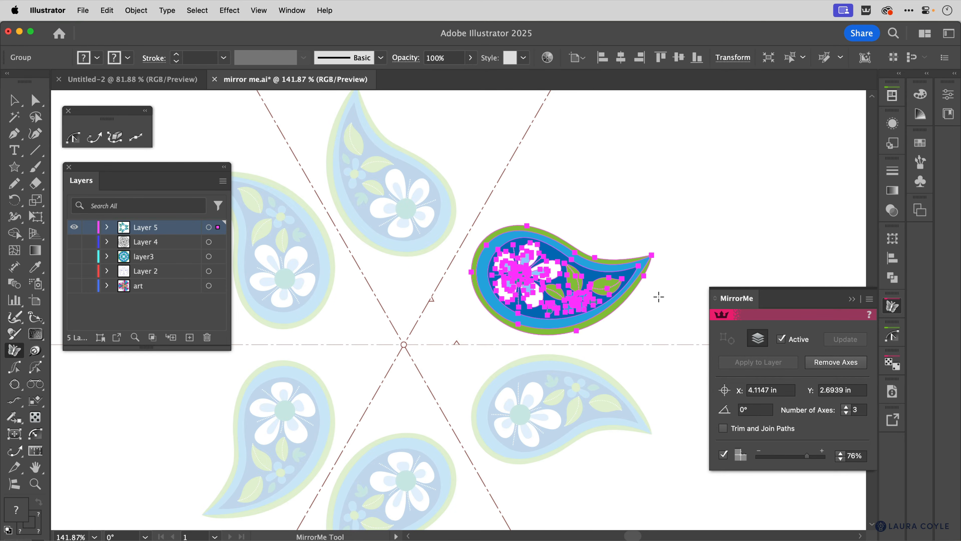
key("v")
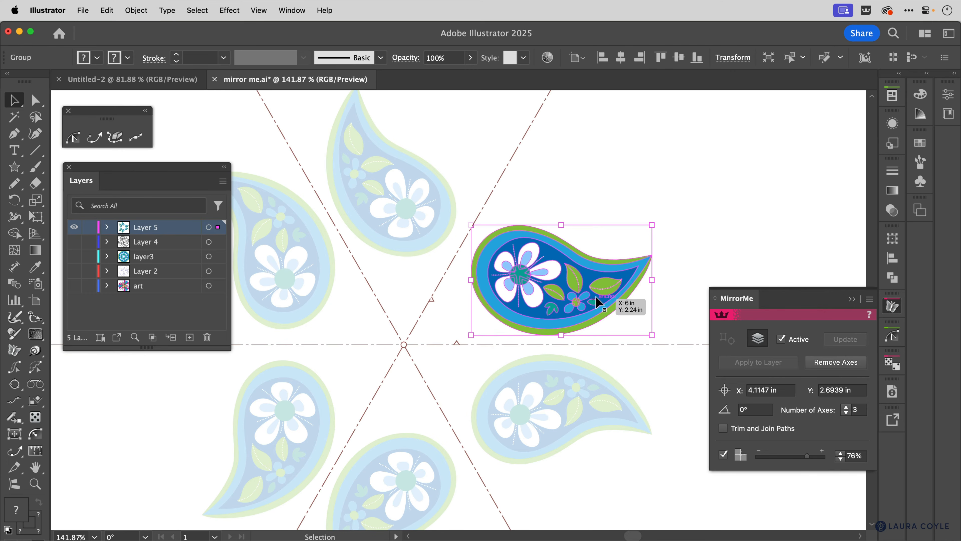
- Move the paisley over the diagonal and horizontal axes, and save and close mirror me.ai
left_click_drag(596, 305, 535, 313)
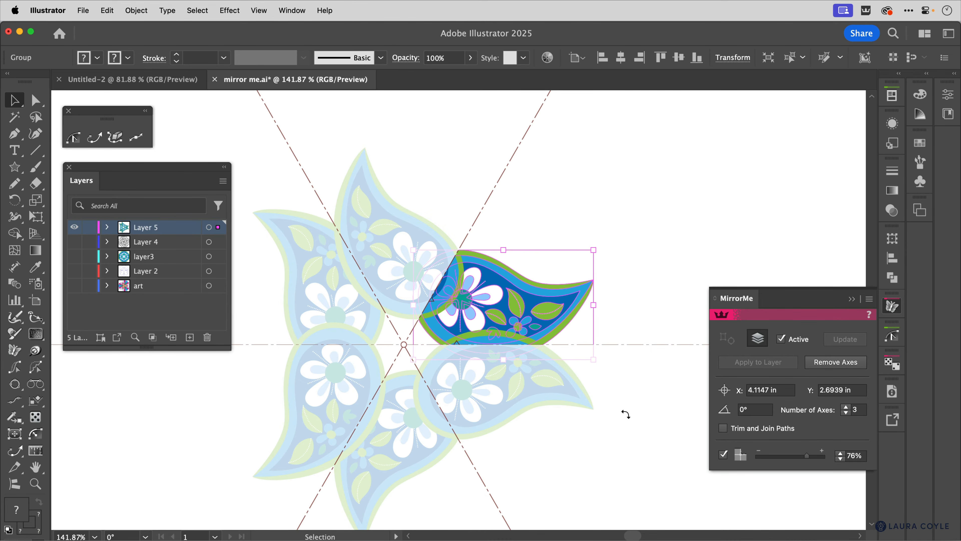
key("super+s")
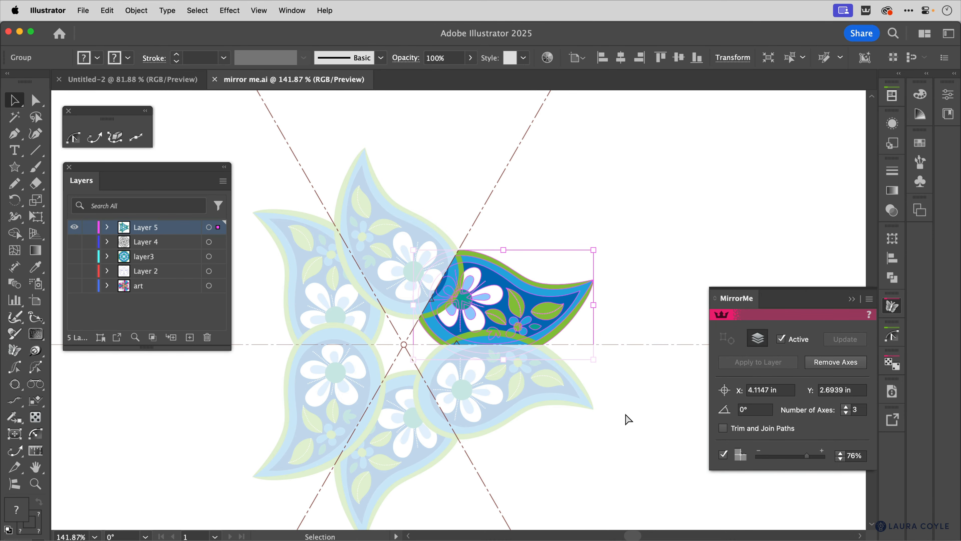
left_click(214, 80)
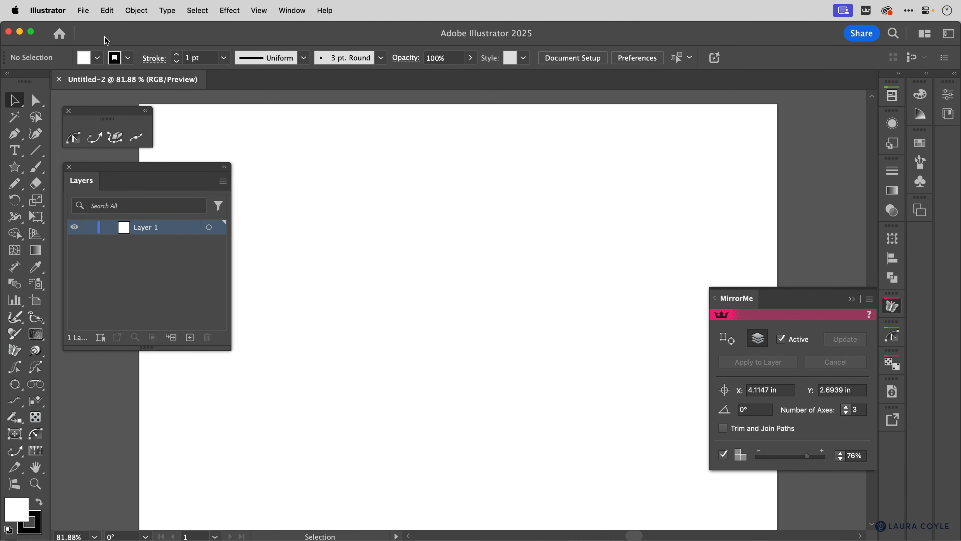
- Reopen the recent file mirror me.ai
left_click(85, 10)
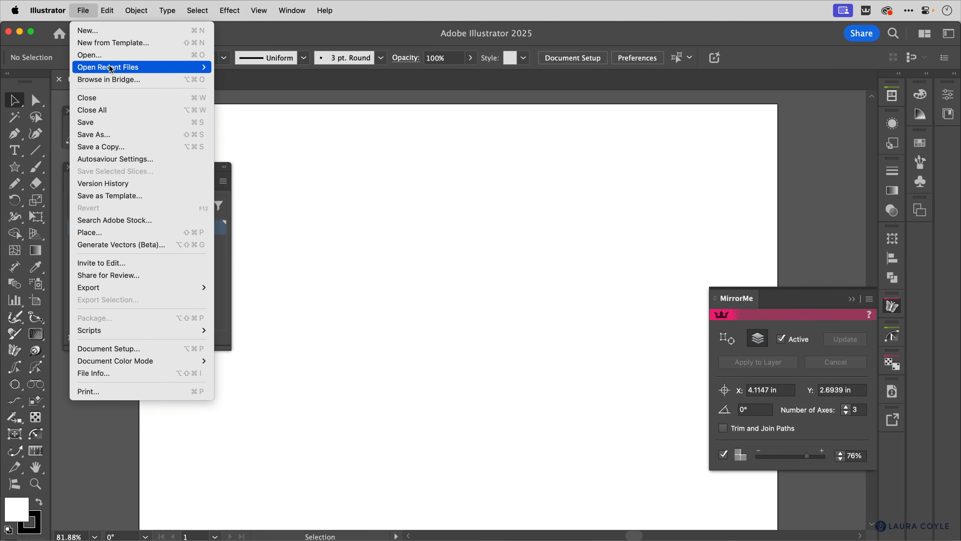
mouse_move(111, 68)
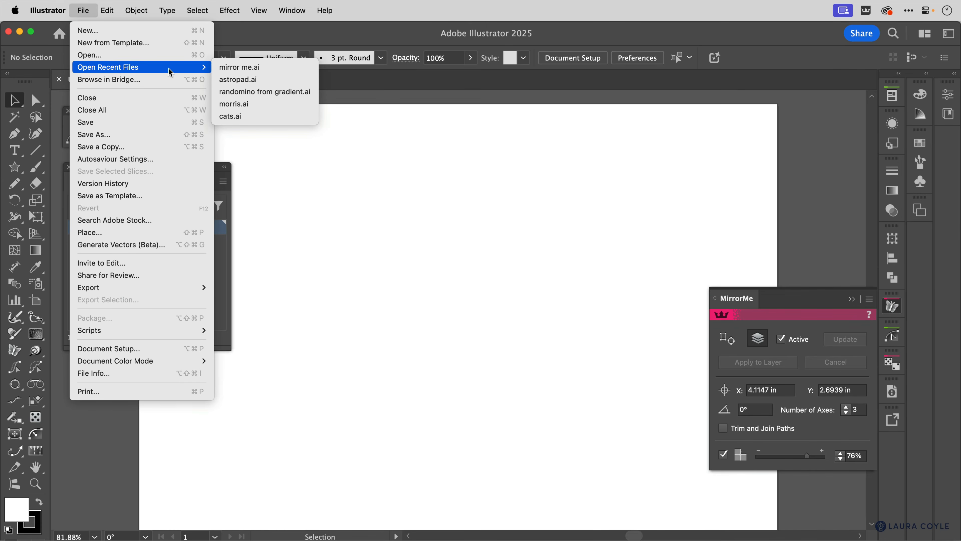
left_click(275, 68)
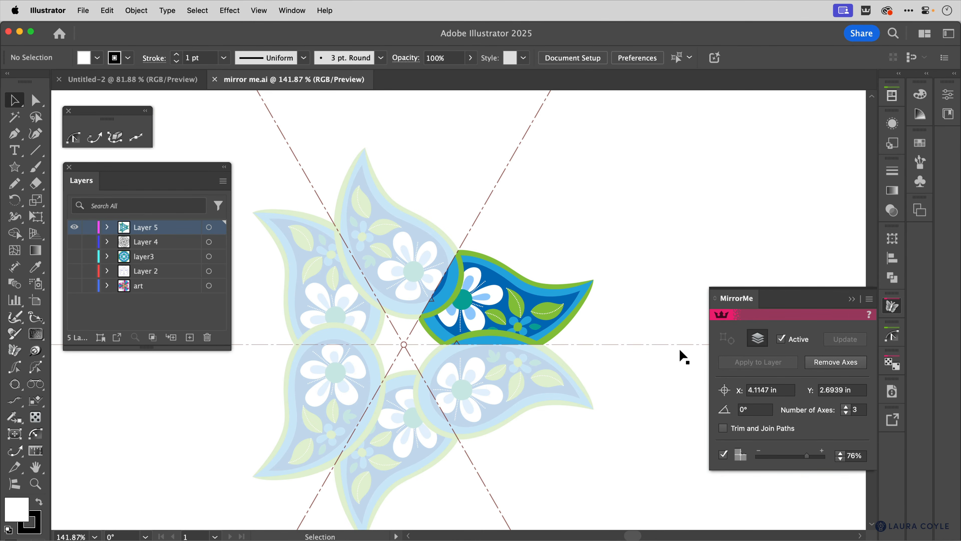
- Move the paisley clear of the mirror axes and rotate it about half a turn
left_click_drag(511, 314, 559, 287)
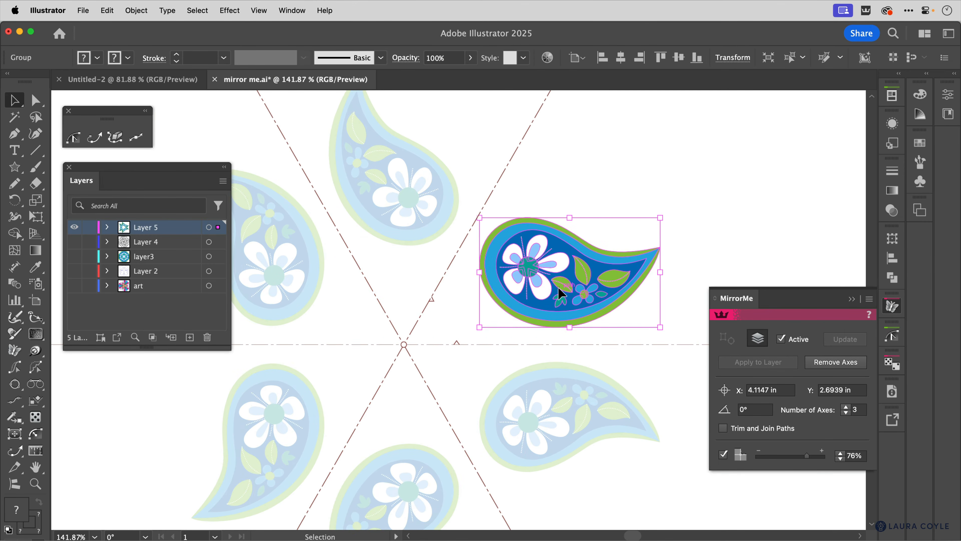
left_click_drag(667, 213, 516, 338)
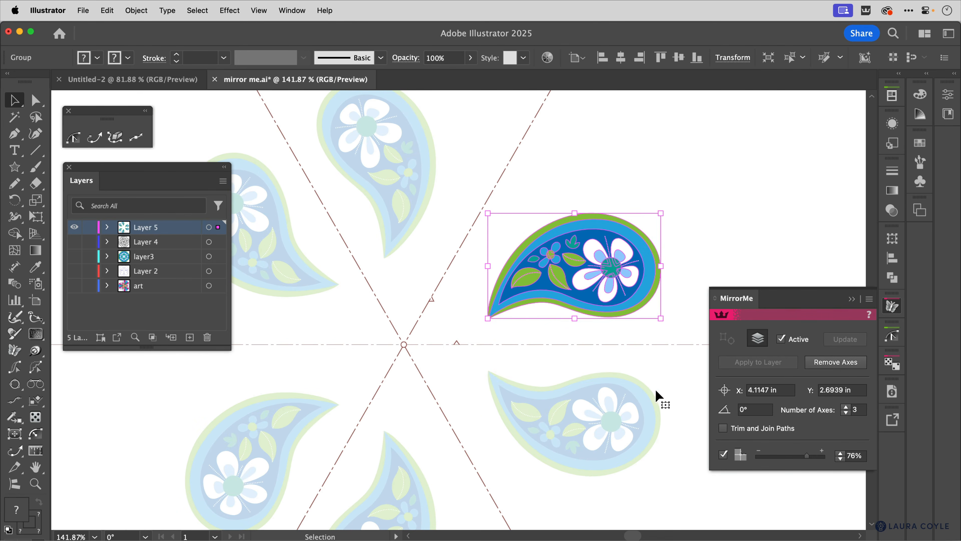
- With Trim and Join Paths on, apply the three axes to the selected paisley, and apply them again centred at X 5.1877 in, Y 2.2187 in
left_click(724, 429)
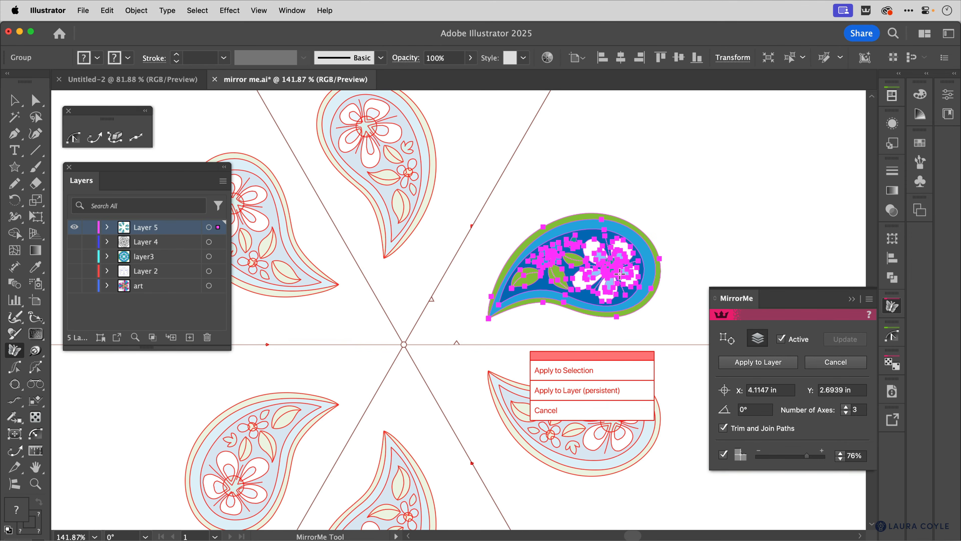
left_click(589, 374)
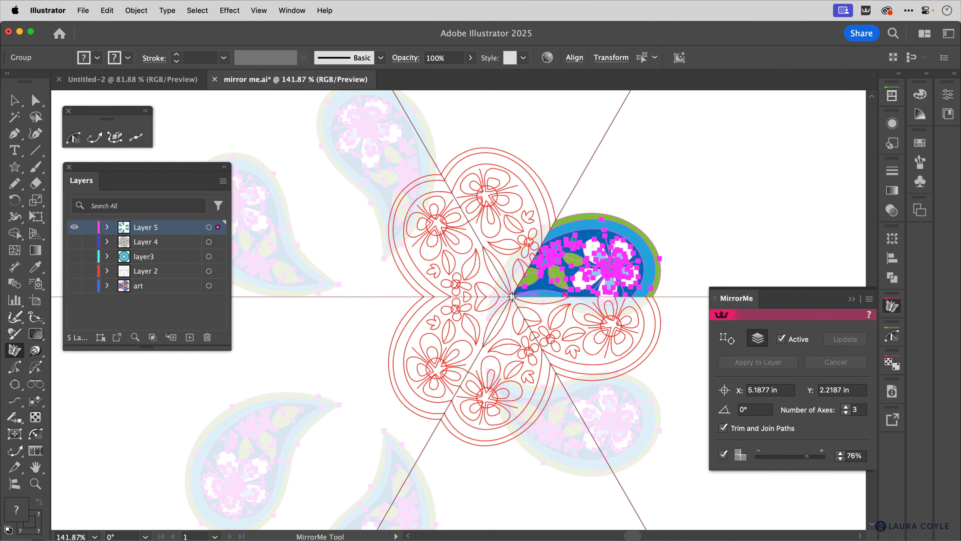
left_click(511, 297)
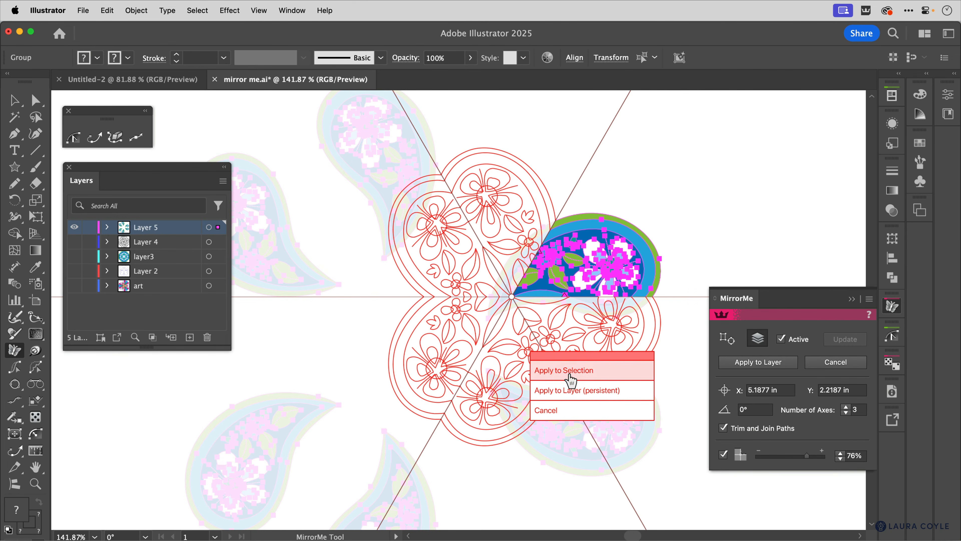
left_click(570, 374)
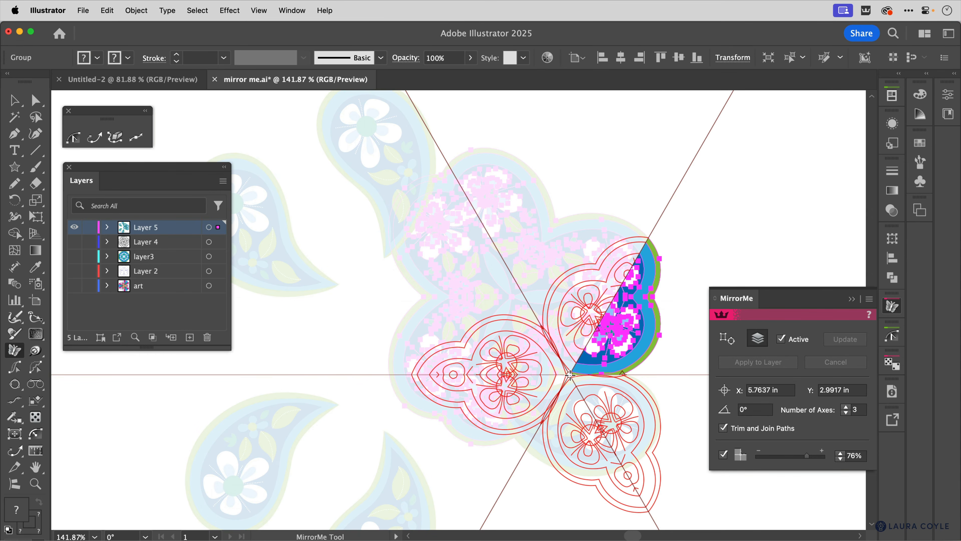
left_click_drag(570, 375, 470, 323)
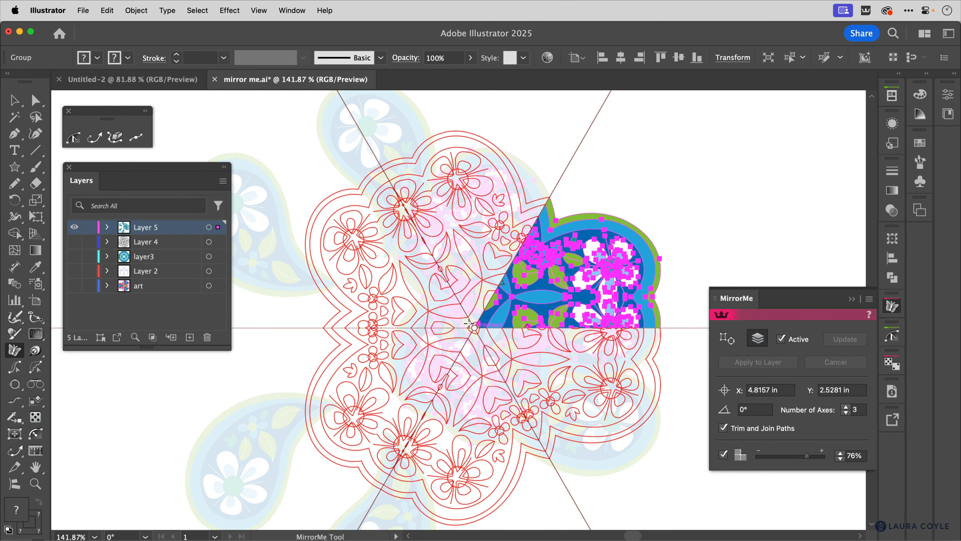
key("v")
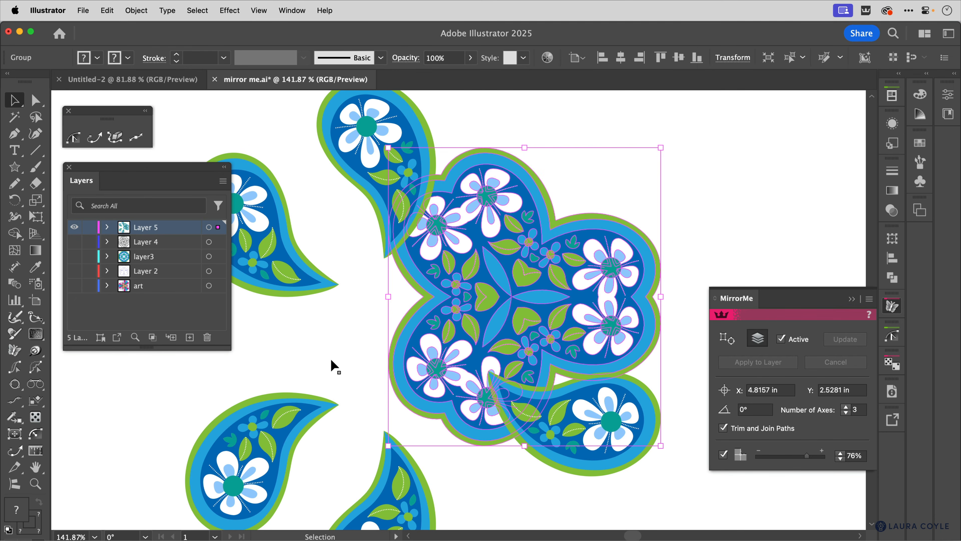
- Delete the loose single paisleys around the mirrored rosette and move the rosette to the middle of the artboard
left_click_drag(472, 354, 547, 280)
mouse_move(601, 303)
left_mouse_down()
mouse_move(608, 299)
mouse_move(592, 291)
left_mouse_up()
left_click(382, 206)
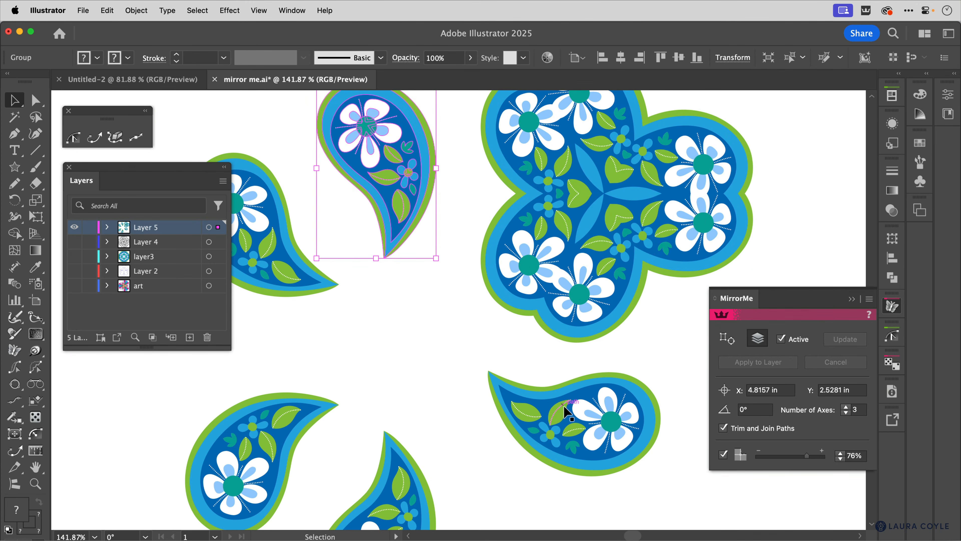
left_click_drag(566, 411, 266, 414)
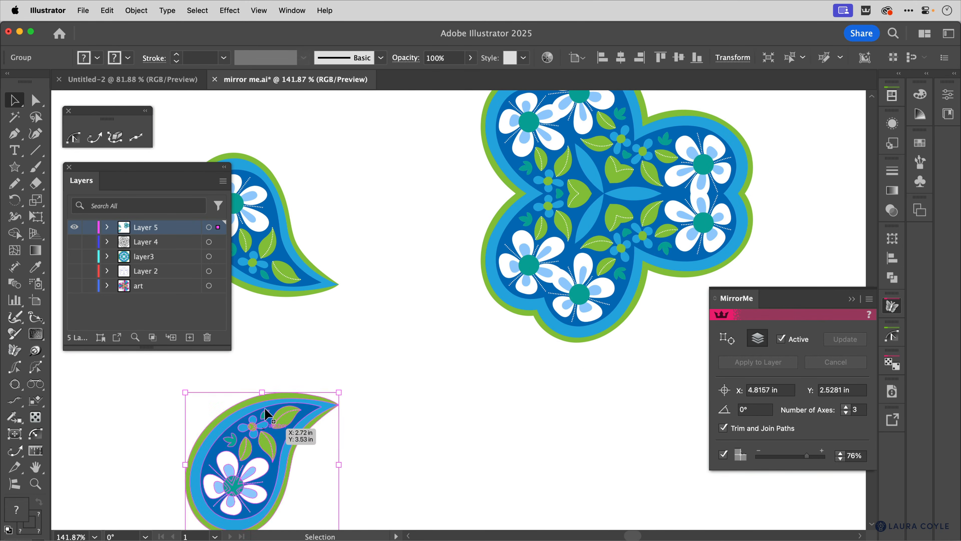
key("Delete")
left_click(274, 272)
key("Delete")
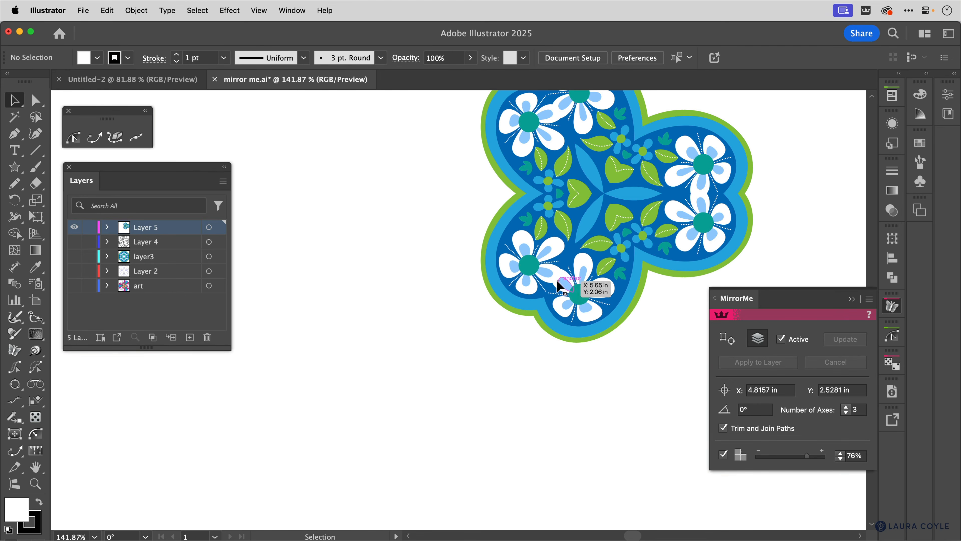
left_click_drag(557, 280, 396, 404)
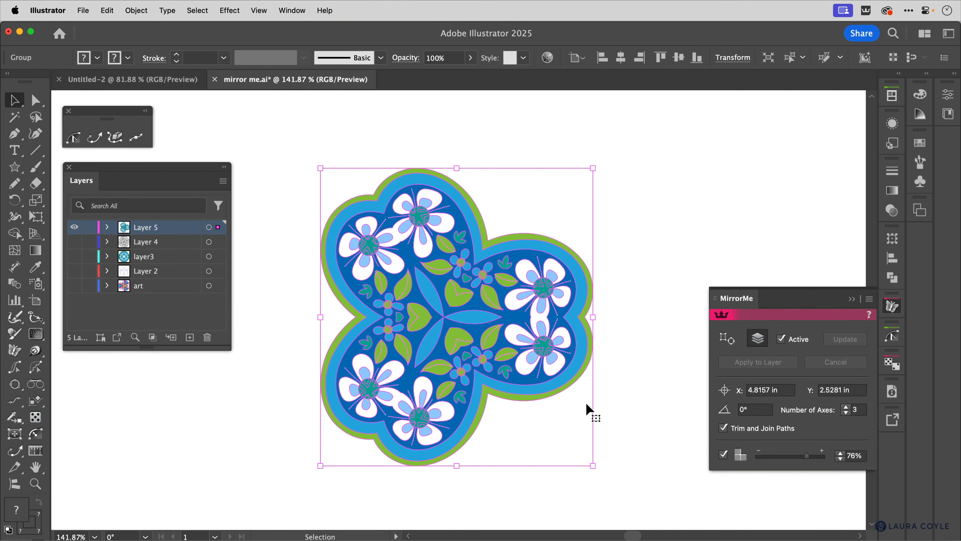
left_click(603, 377)
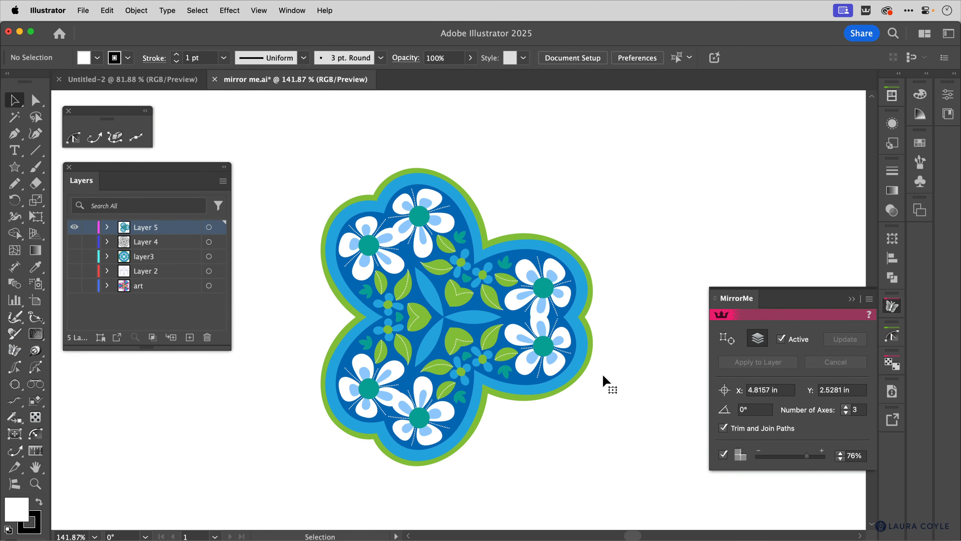
- Examine the joined leaf and petal shapes at the rosette's centre up close, including in outline view
key("super+space")
left_click_drag(573, 412, 763, 314)
key("space")
left_click_drag(400, 315, 422, 429)
left_click_drag(344, 329, 653, 275)
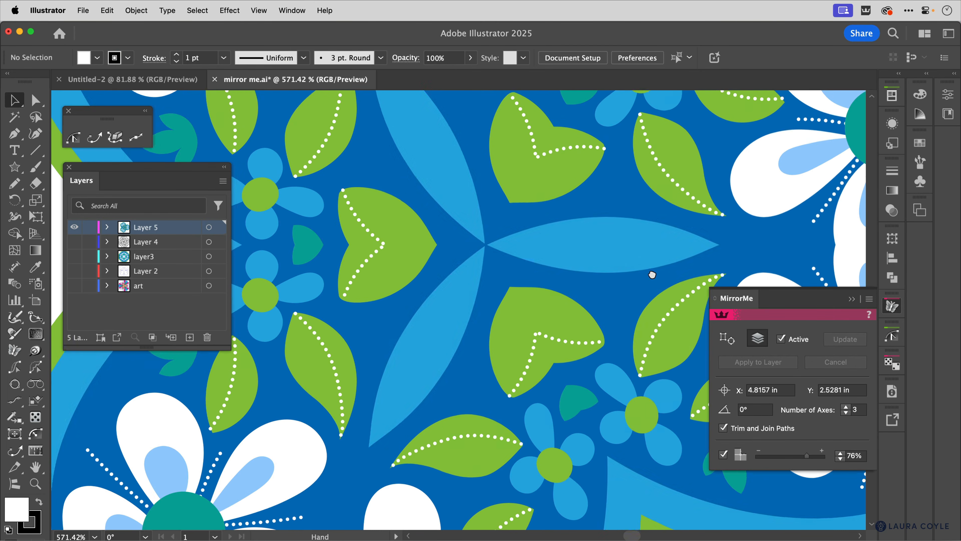
key("super+y")
key("super+y")
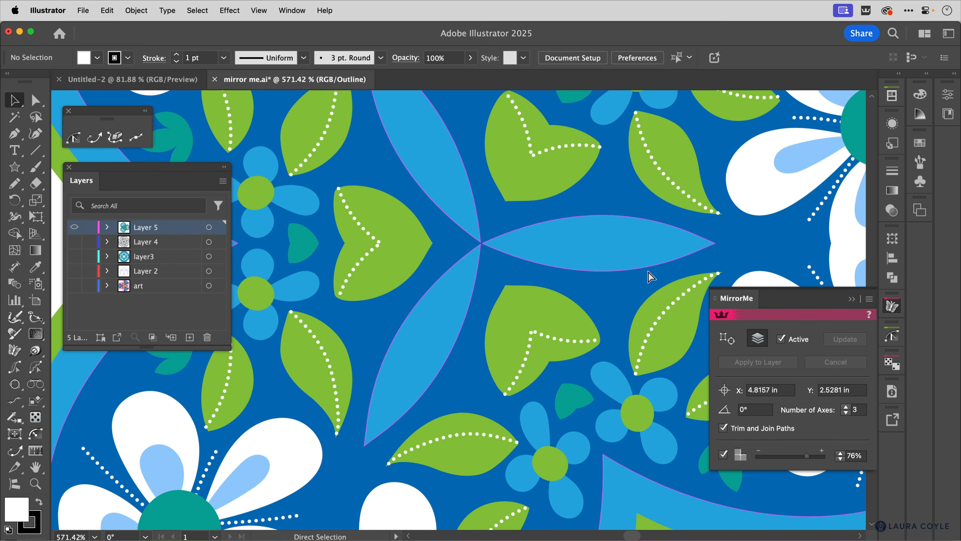
key("super+alt+space")
left_click_drag(648, 275, 487, 329)
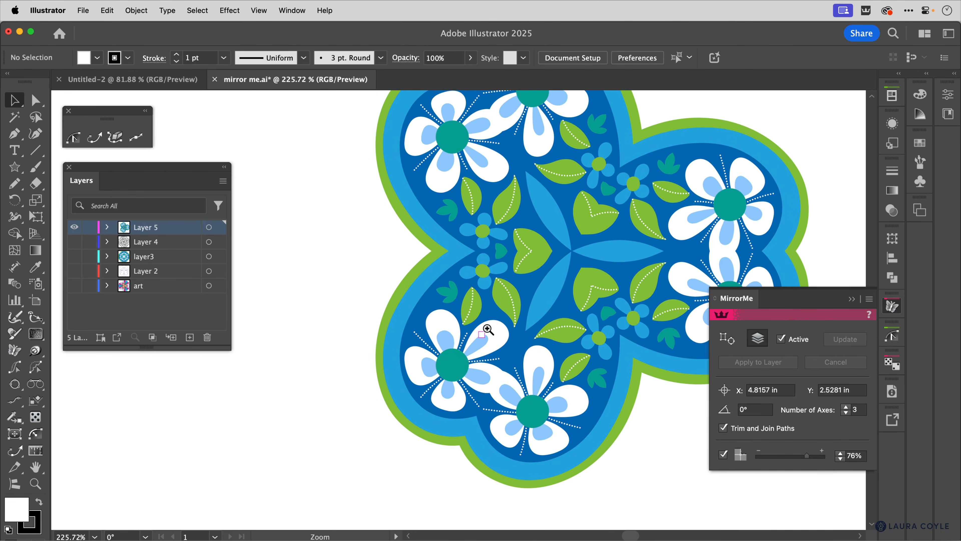
key("space")
left_click_drag(620, 298, 485, 336)
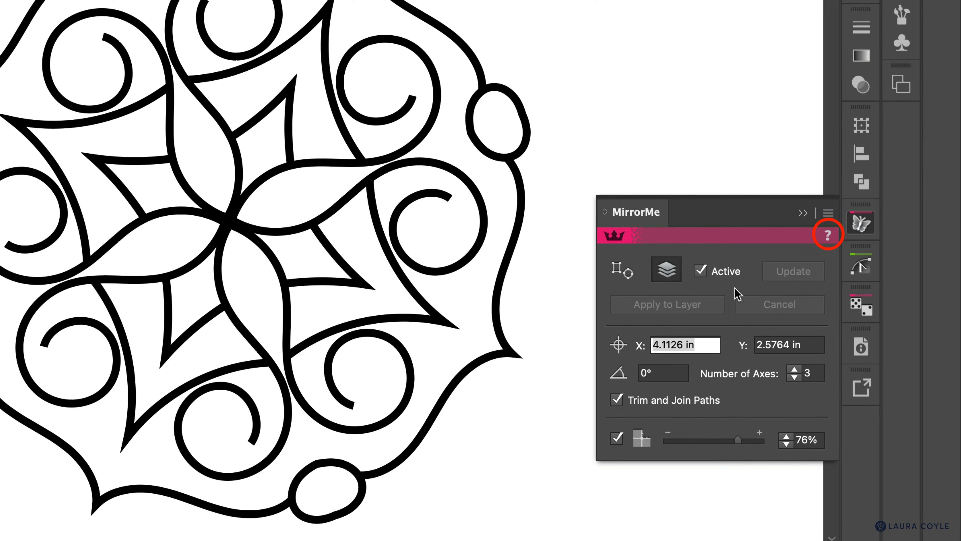
- Open the MirrorMe help page in Astute Manager and read about the tool's location and cursors
left_click(829, 236)
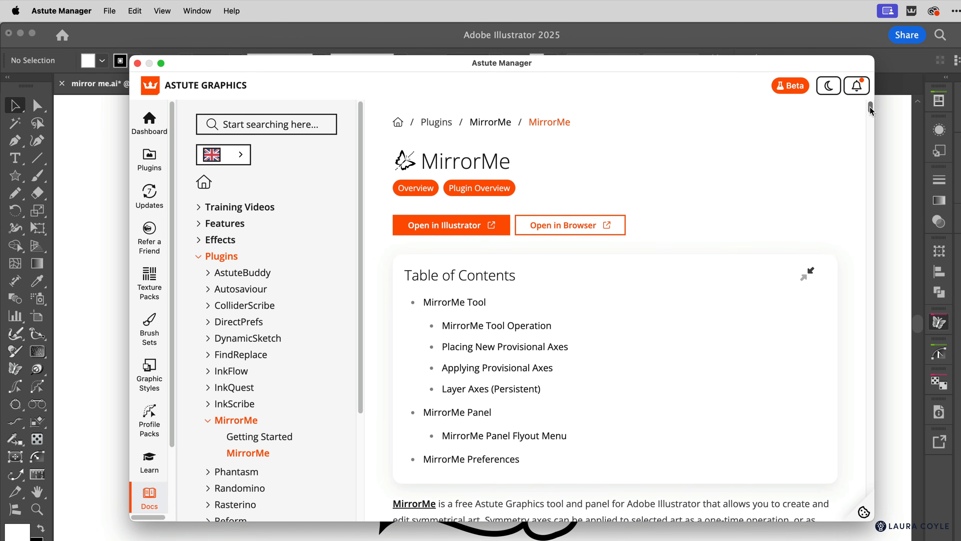
left_click_drag(870, 107, 870, 142)
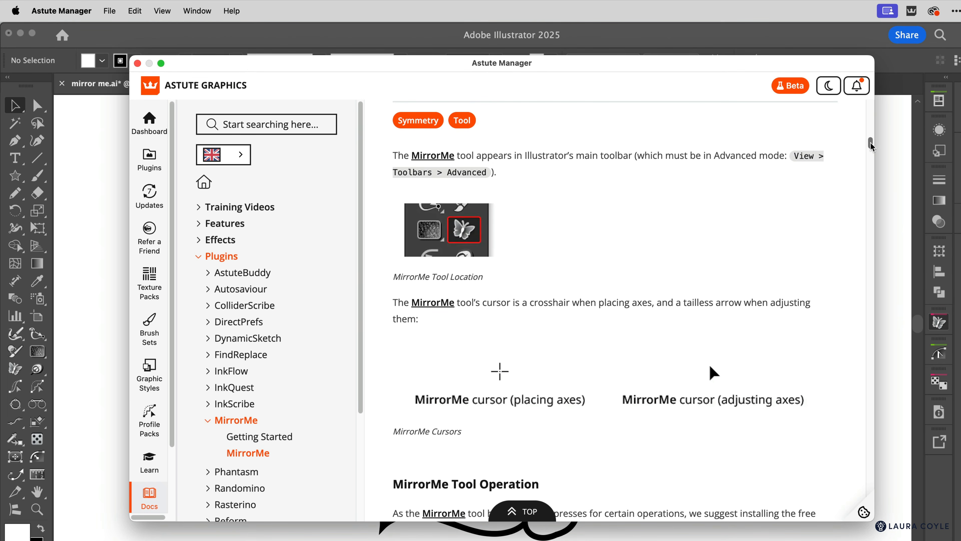